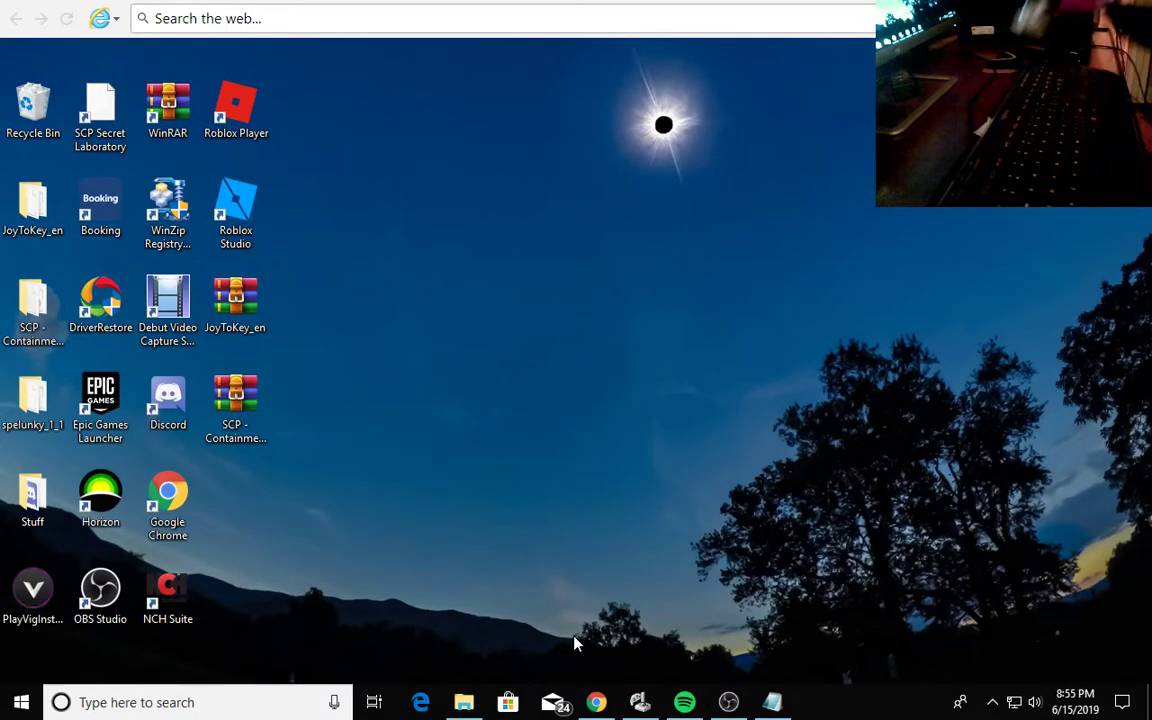
# - Look over the JoyToKey homepage and its download page in the browser
pyautogui.rightClick(576, 642)
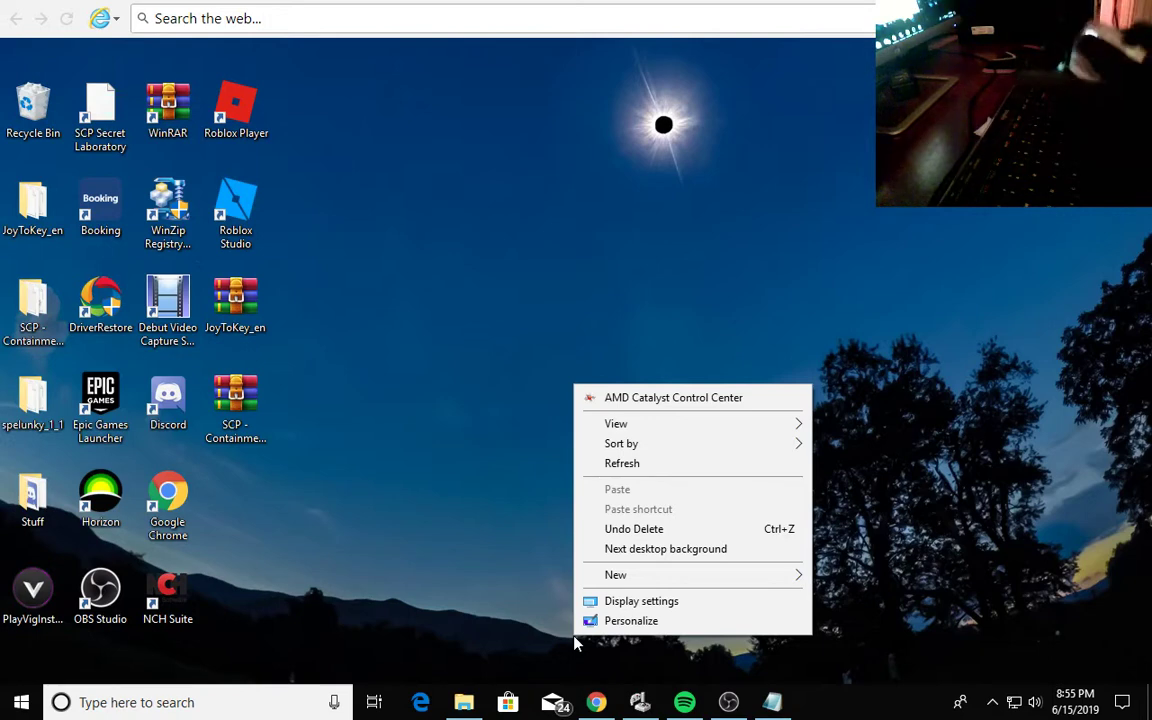
pyautogui.click(571, 405)
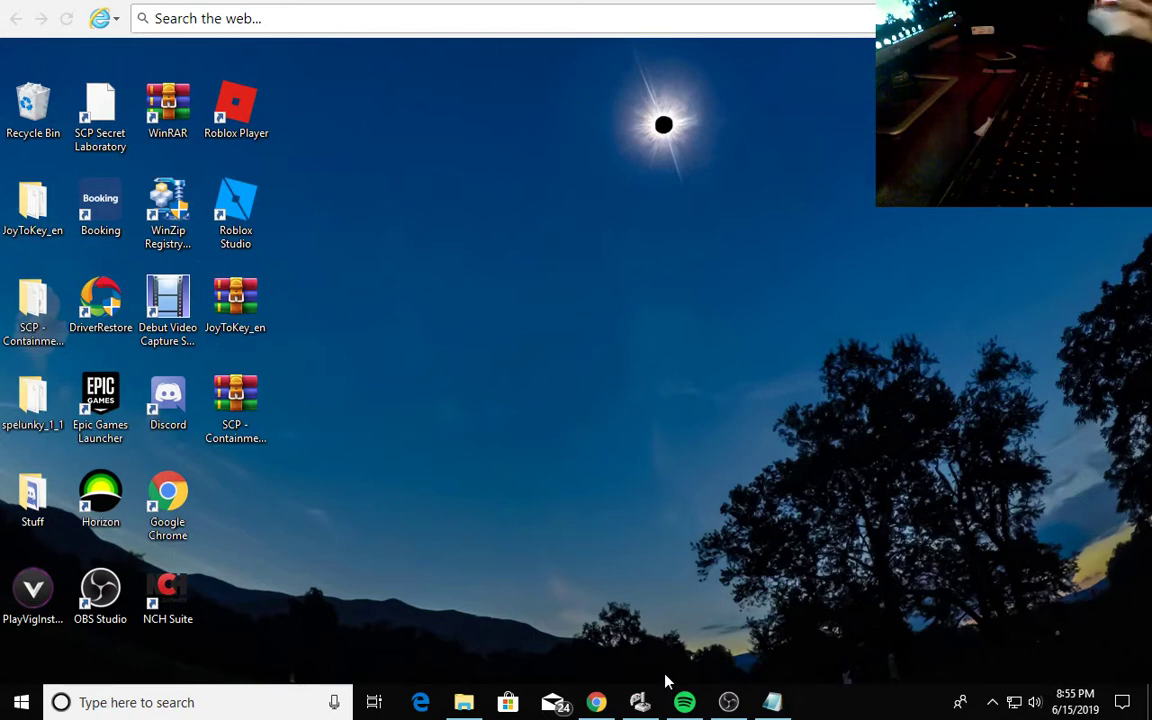
pyautogui.click(600, 703)
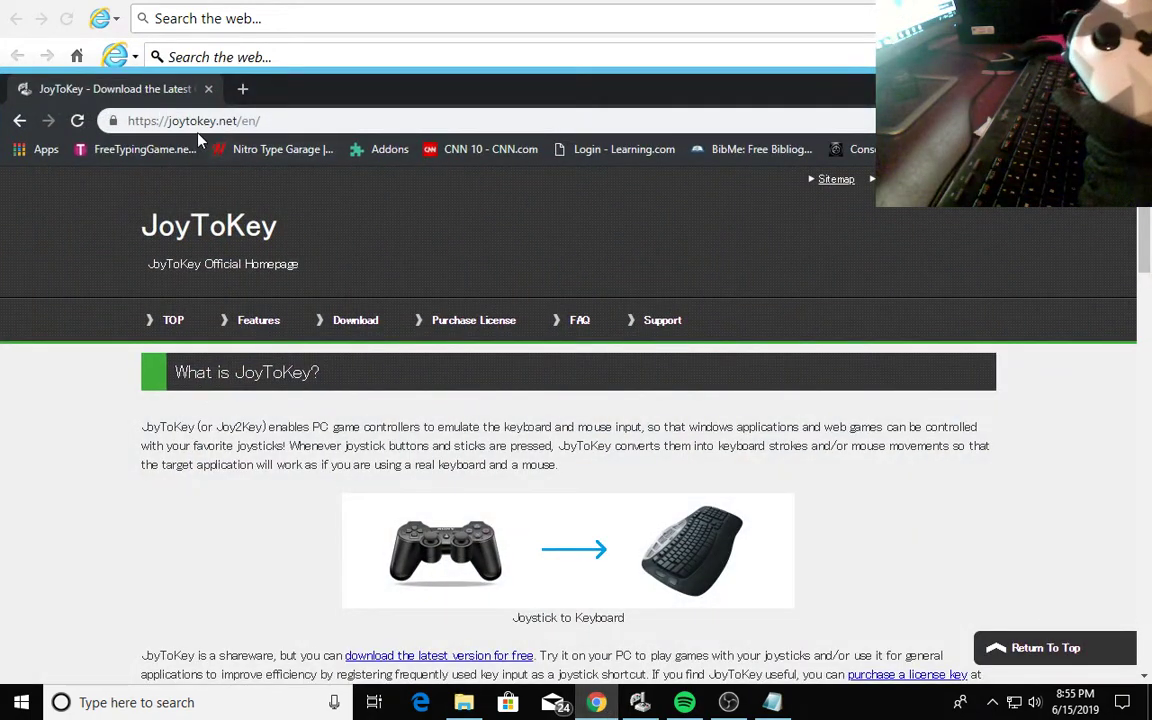
pyautogui.scroll(-3, 393, 309)
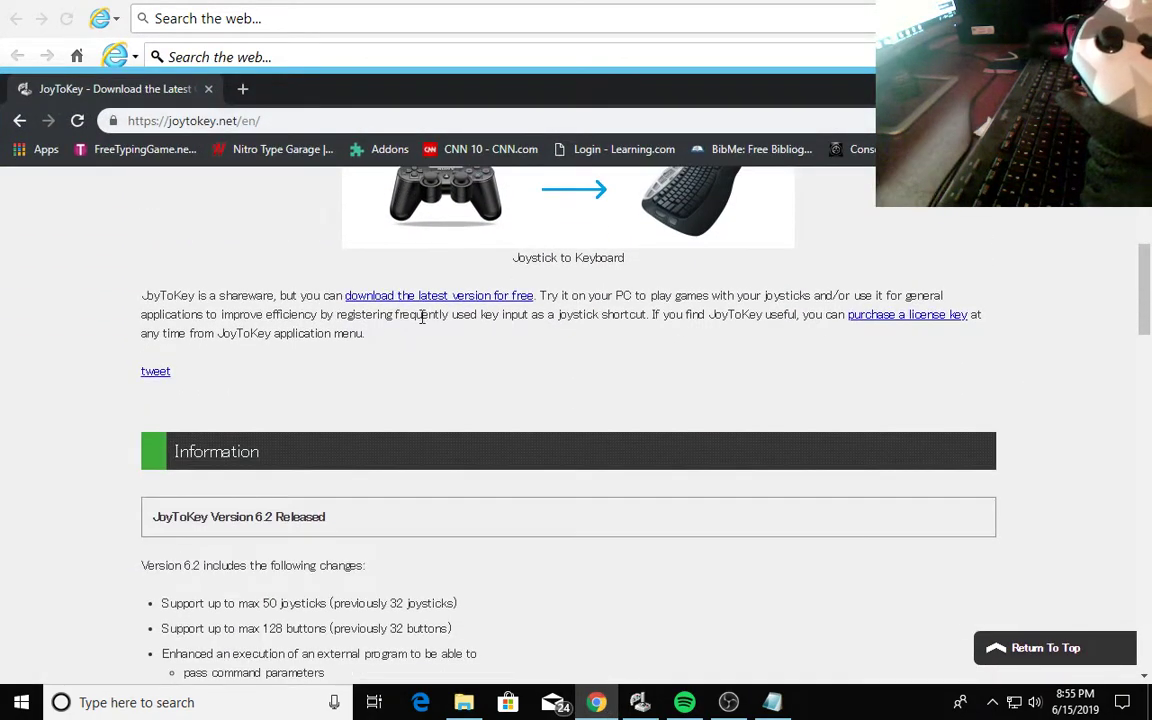
pyautogui.scroll(-5, 428, 332)
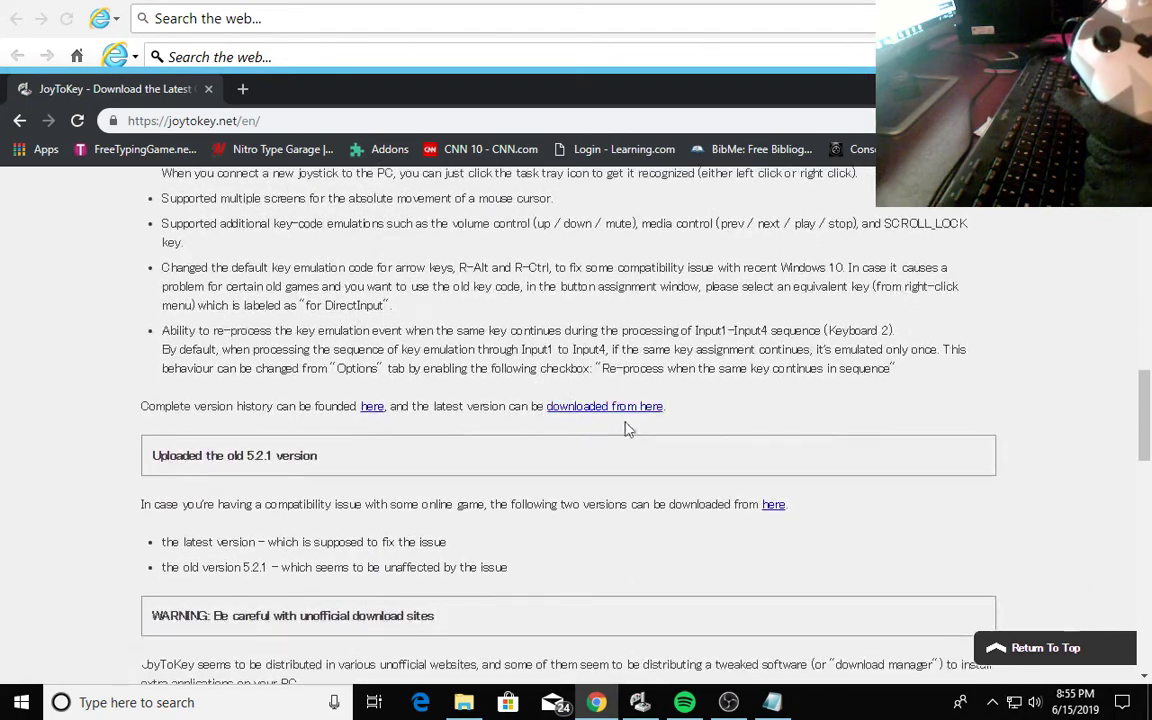
pyautogui.middleClick(635, 408)
pyautogui.click(340, 94)
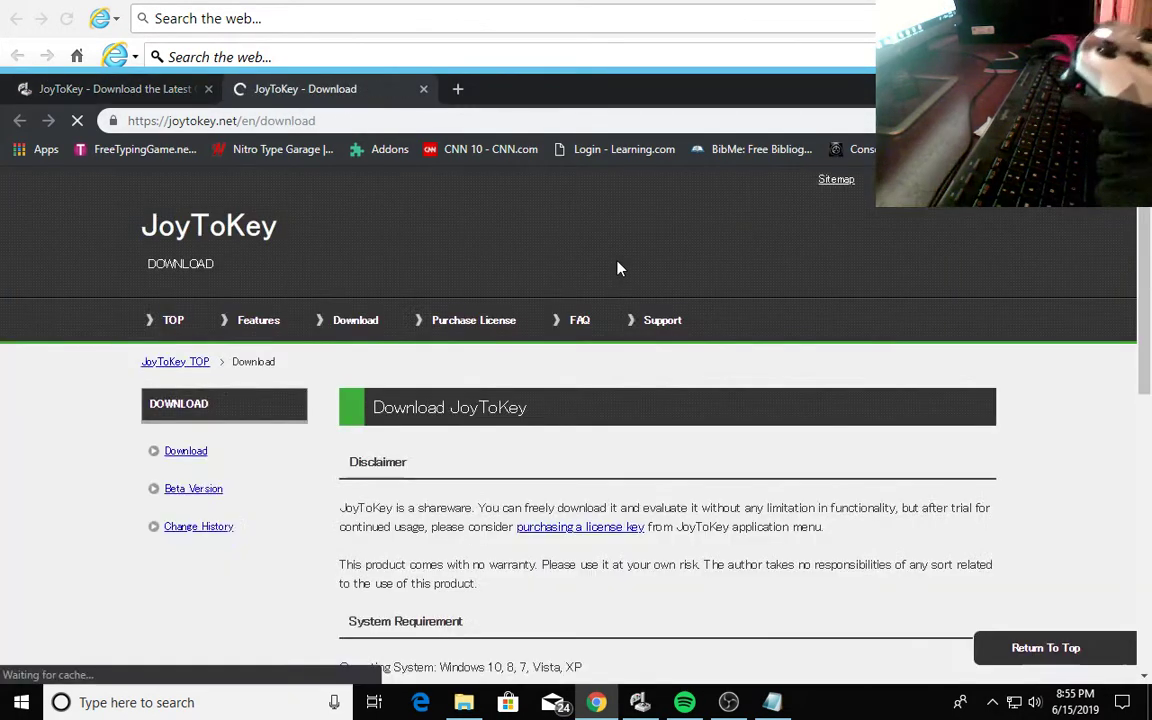
pyautogui.scroll(-5, 548, 445)
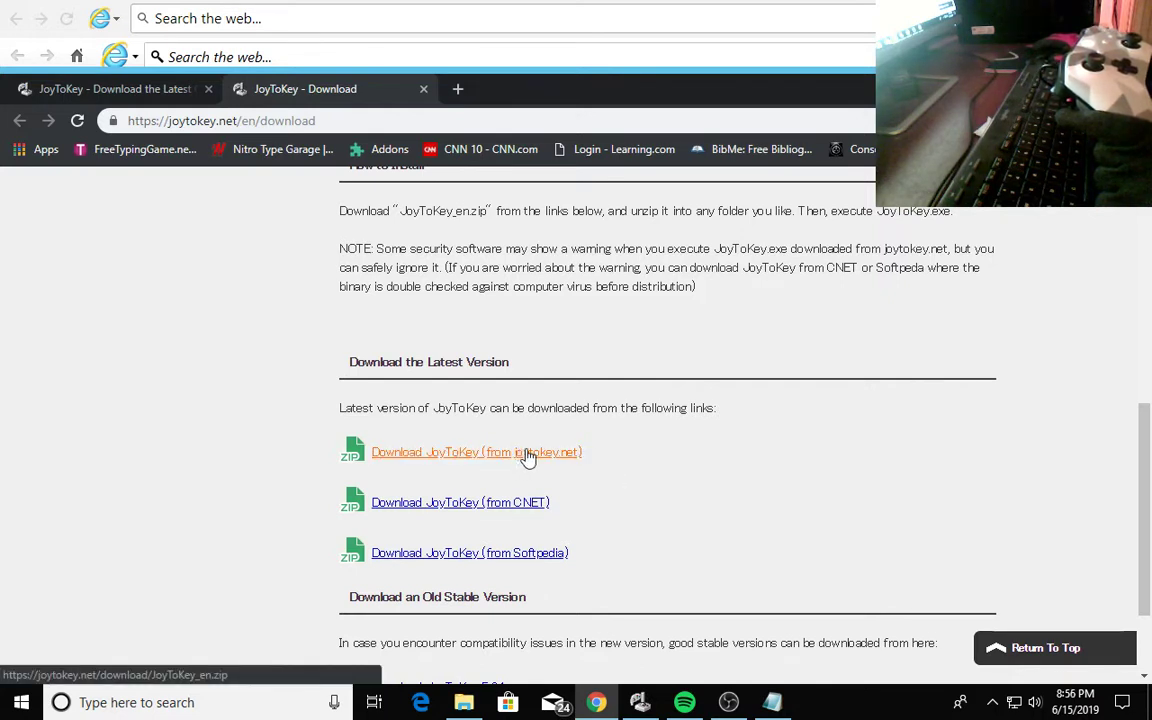
# - Close the browser and open the JoyToKey_en folder from the desktop
pyautogui.click(423, 90)
pyautogui.click(210, 90)
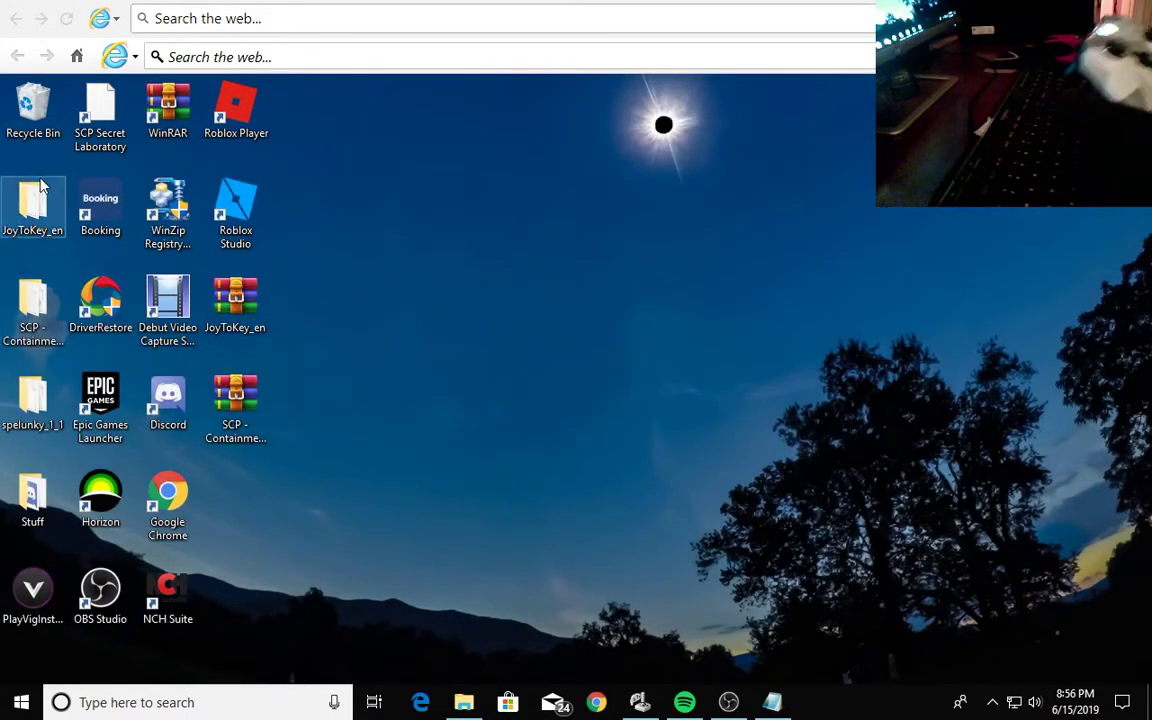
pyautogui.doubleClick(20, 215)
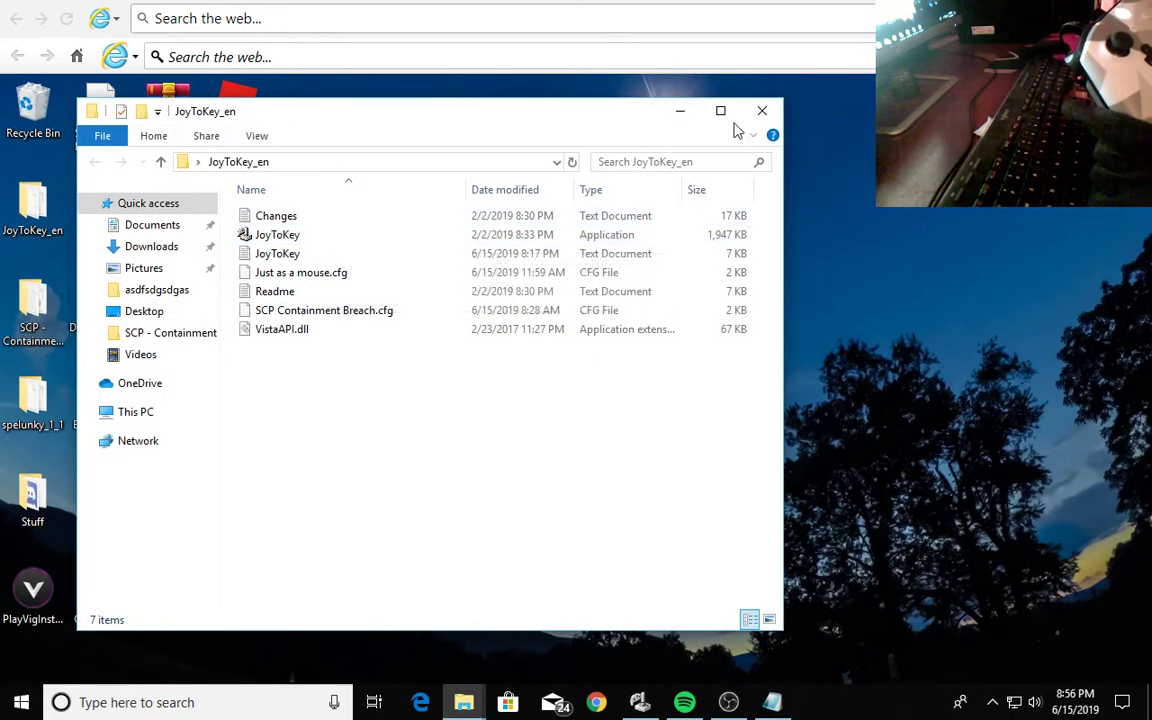
# - Close the folder and compare the SCP Containment Breach and Just as a mouse profile mappings in JoyToKey
pyautogui.click(680, 111)
pyautogui.click(638, 695)
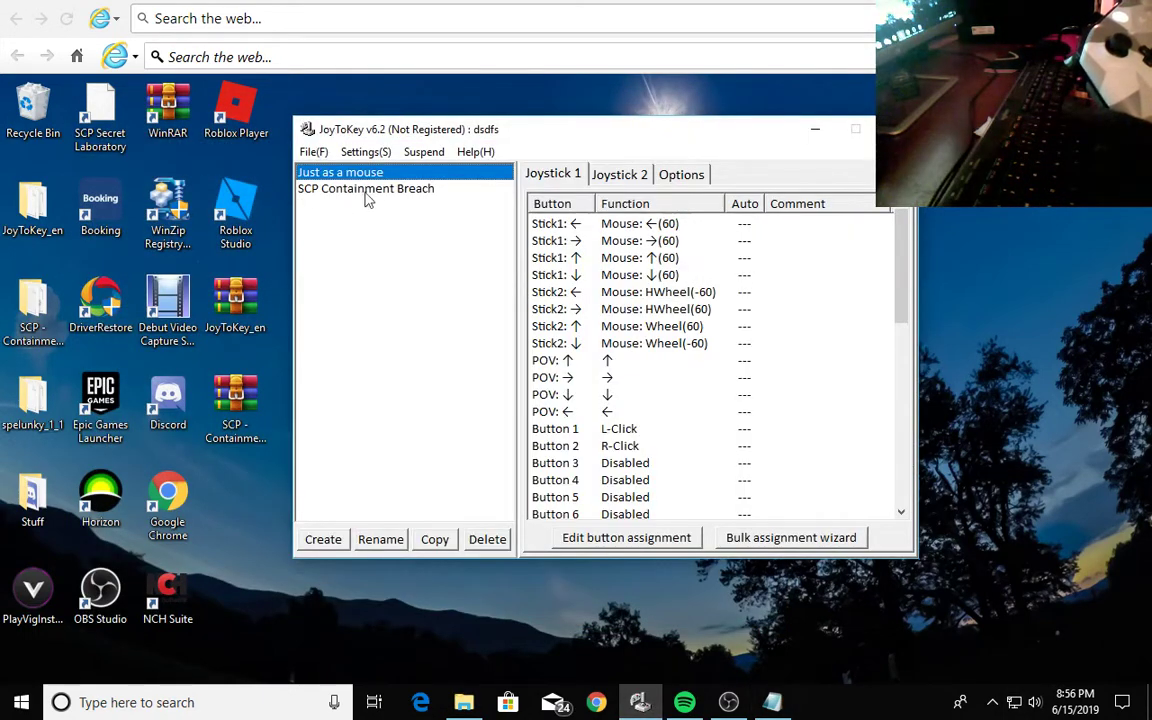
pyautogui.click(408, 190)
pyautogui.click(432, 174)
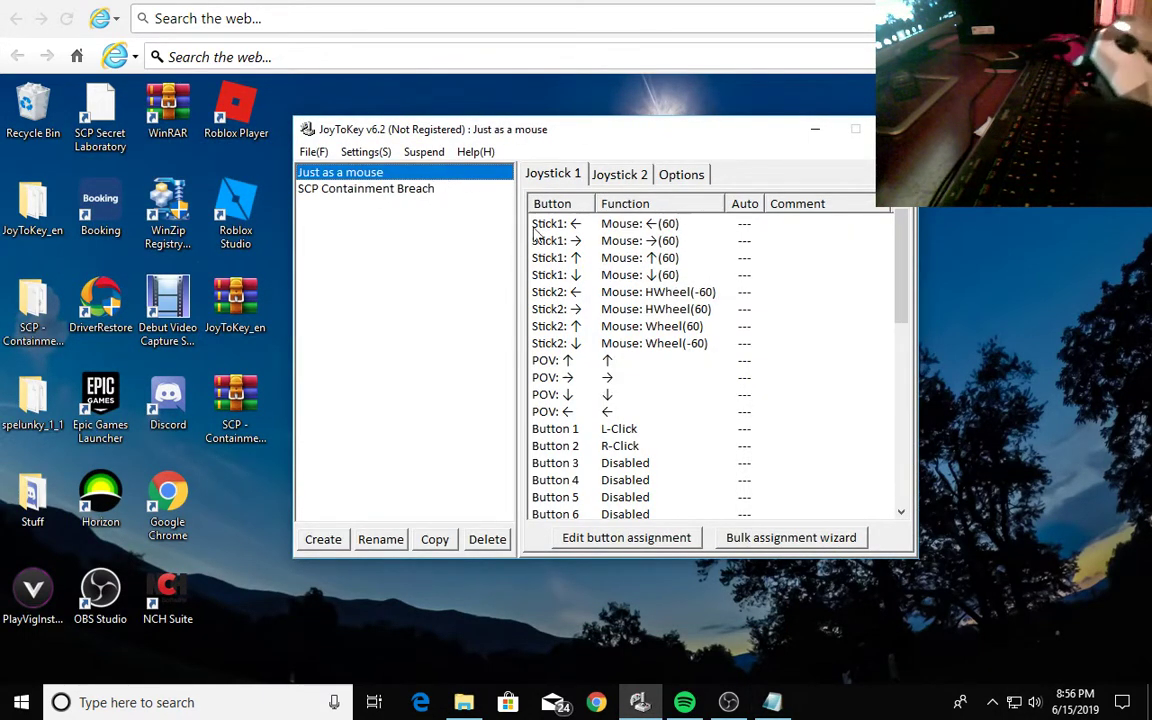
pyautogui.click(458, 190)
pyautogui.click(480, 175)
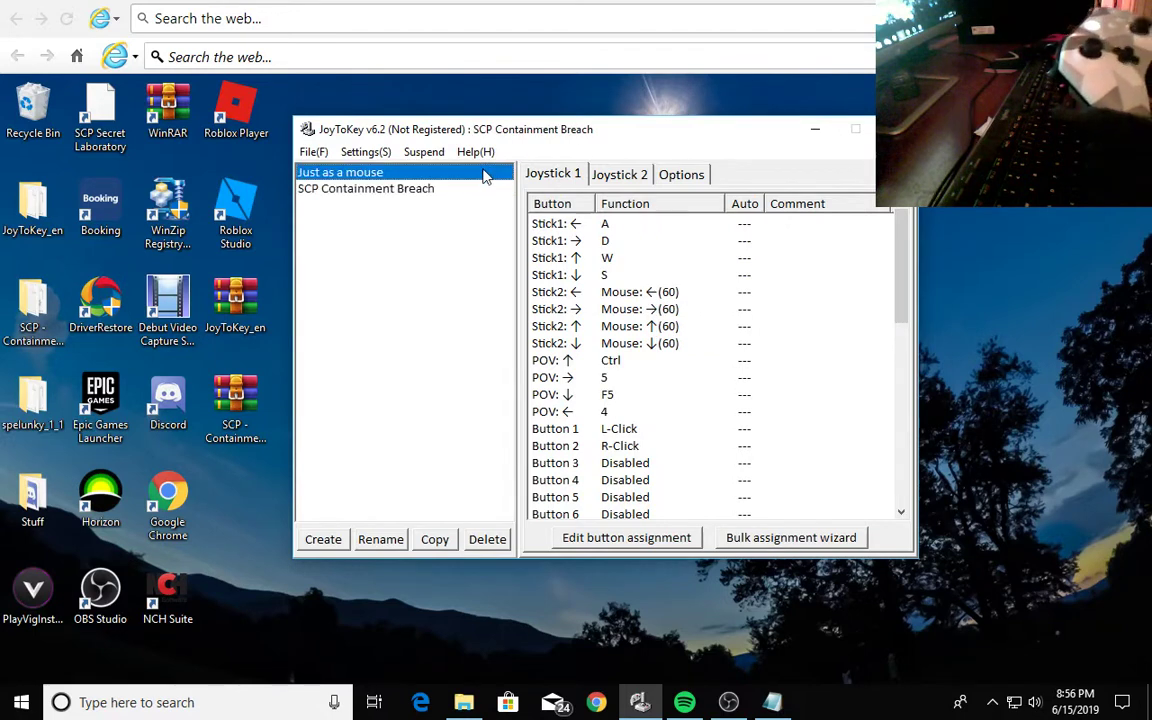
pyautogui.click(474, 189)
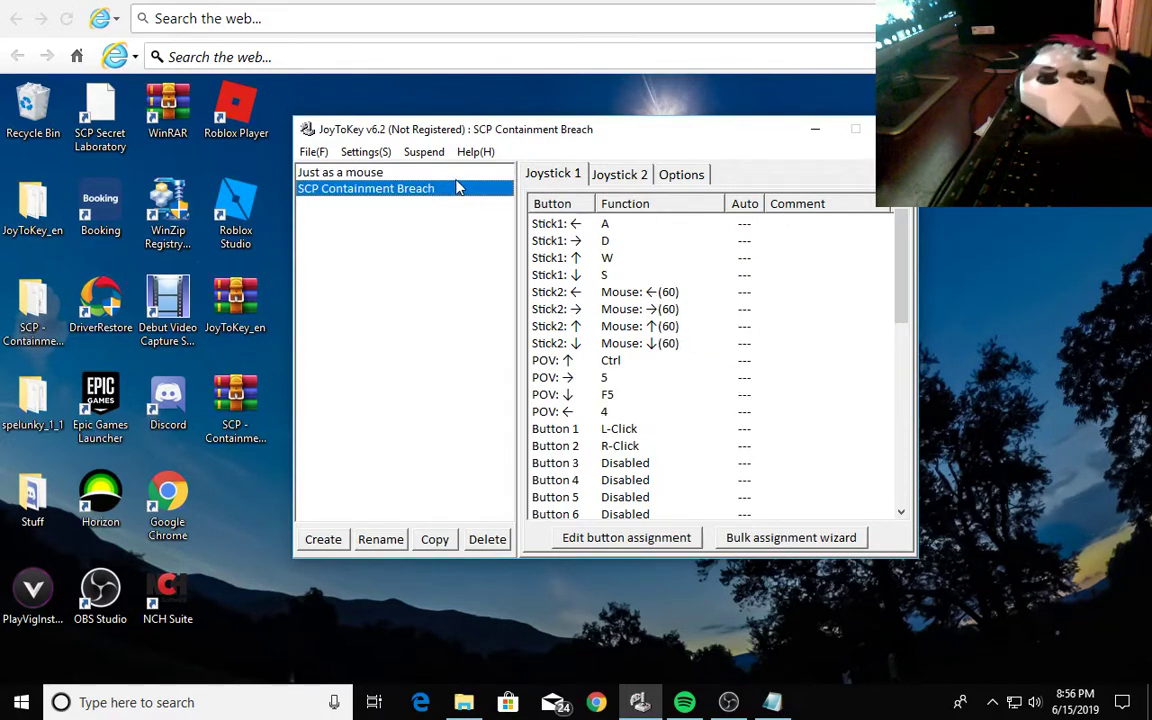
pyautogui.click(474, 175)
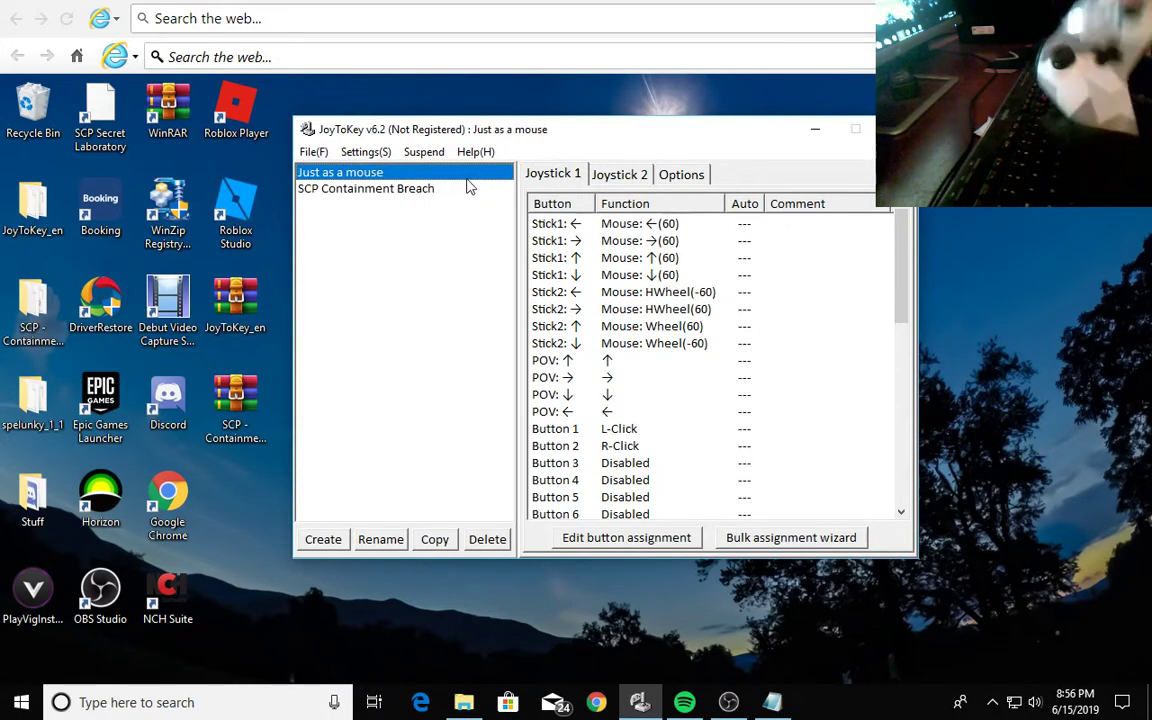
# - Create a new profile named 'ghjkftgy'
pyautogui.click(472, 189)
pyautogui.click(476, 176)
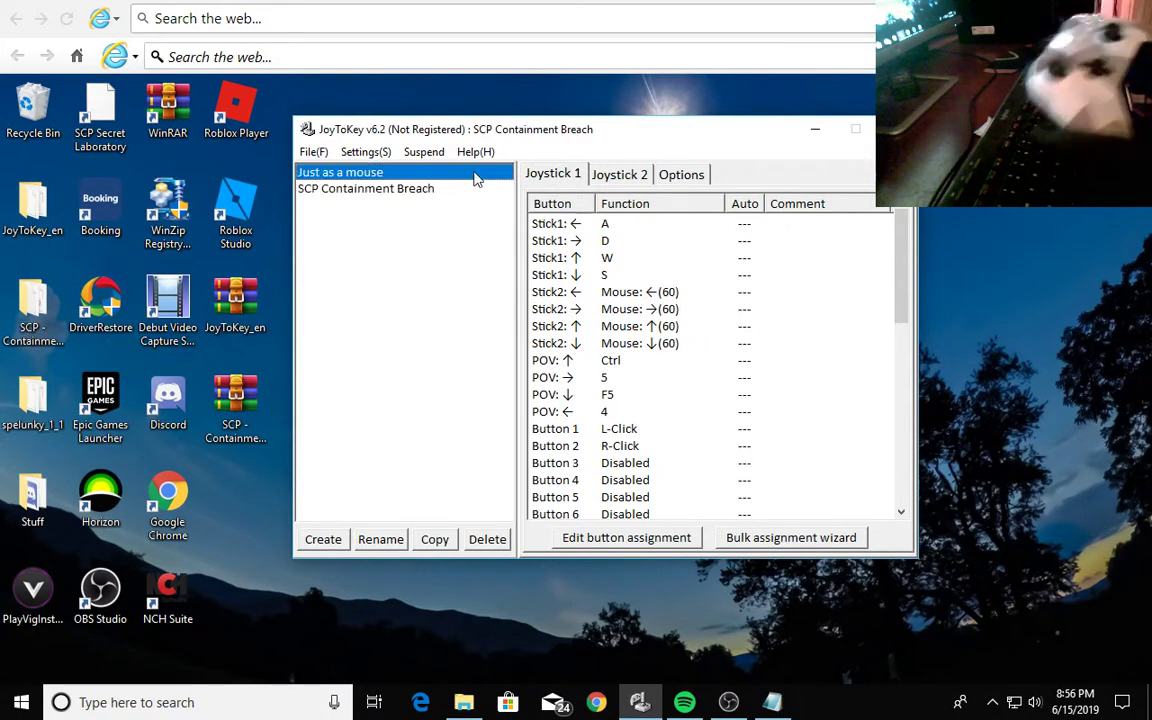
pyautogui.click(323, 540)
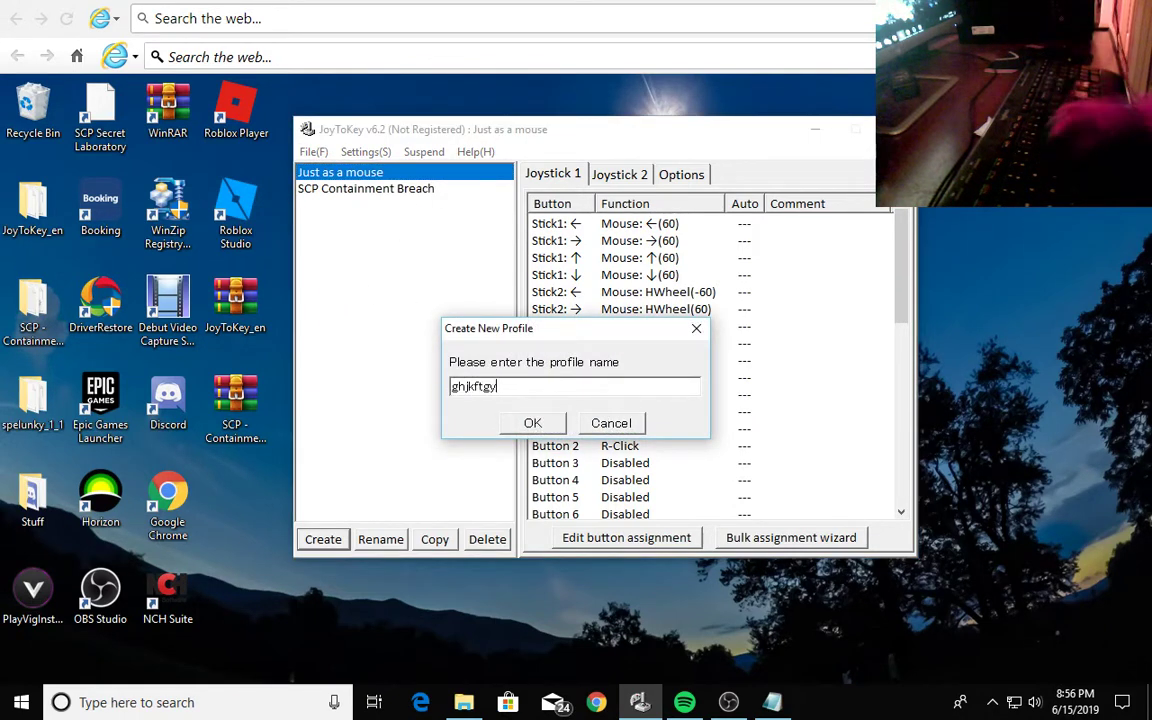
pyautogui.press('Return')
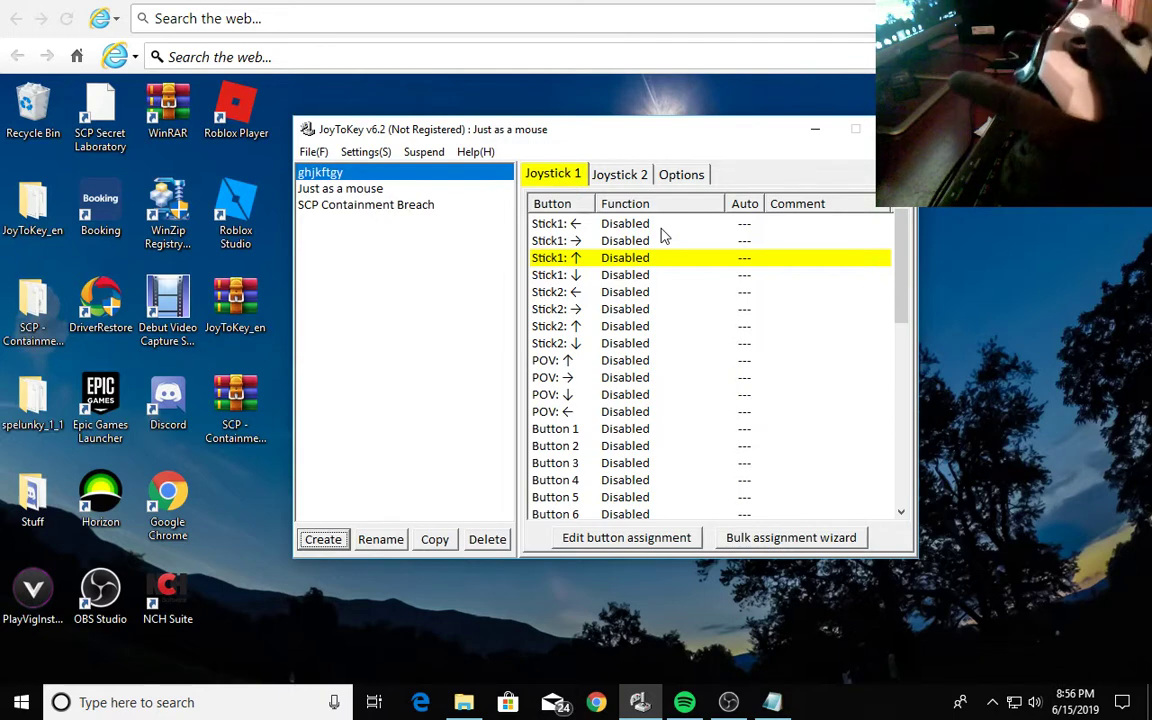
# - Assign W to Stick1 up and S to Stick1 down
pyautogui.doubleClick(576, 260)
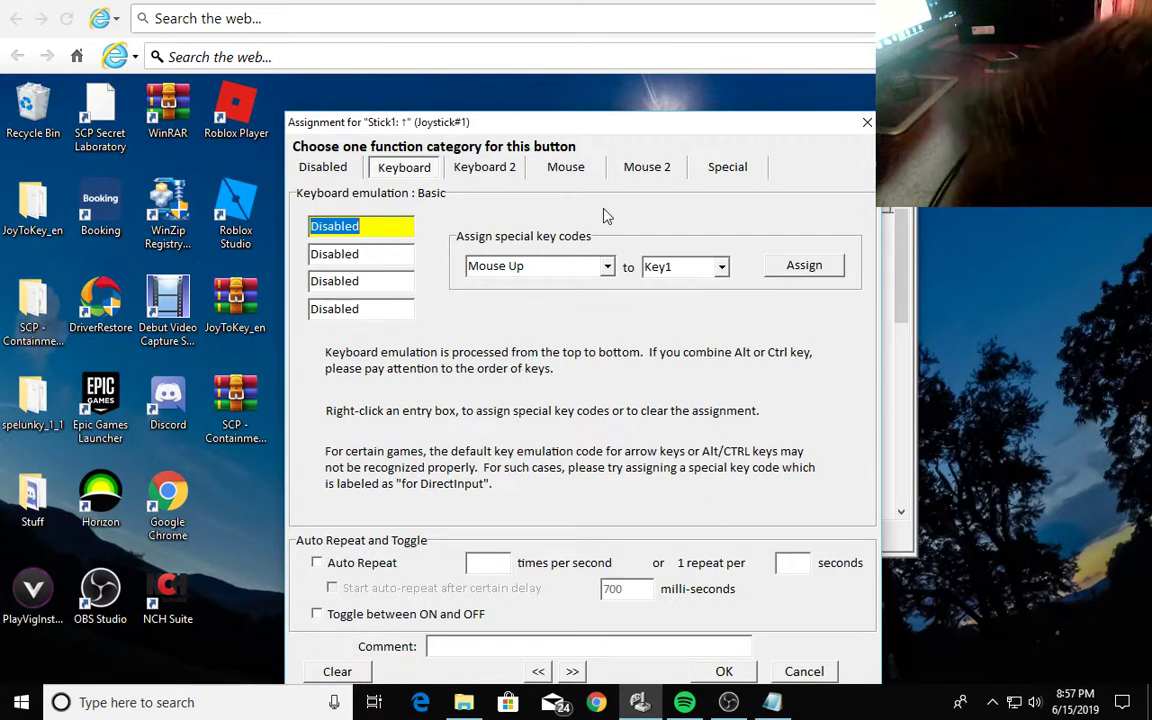
pyautogui.press('w')
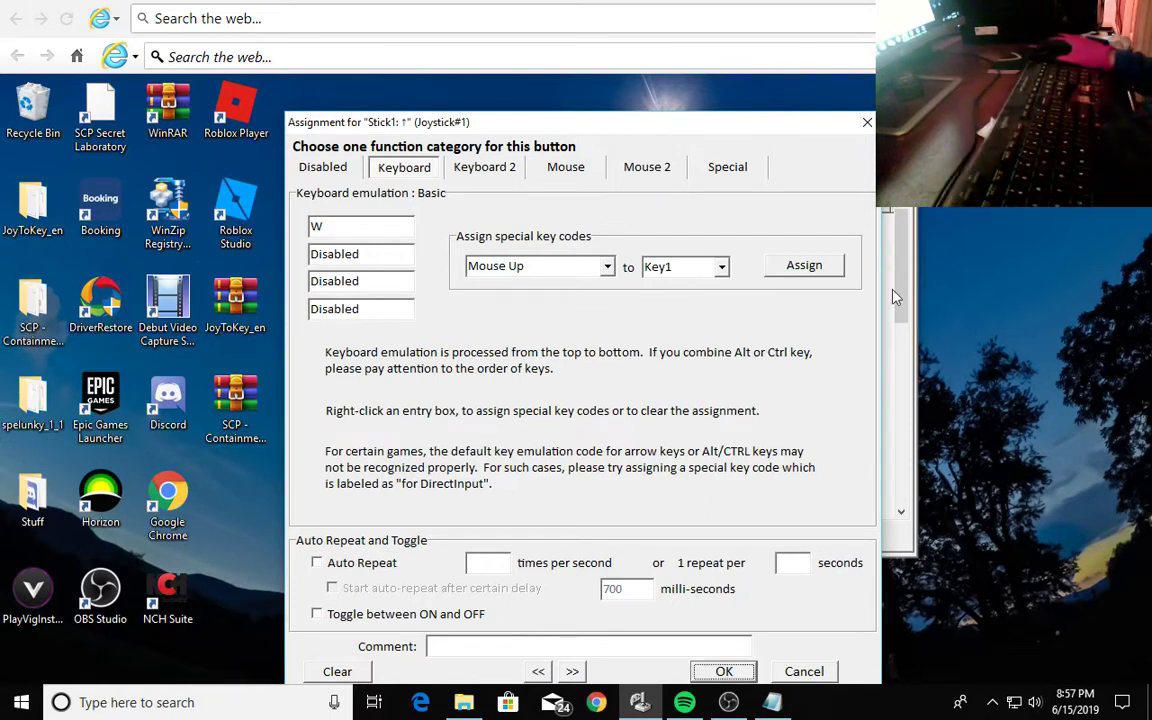
pyautogui.click(735, 673)
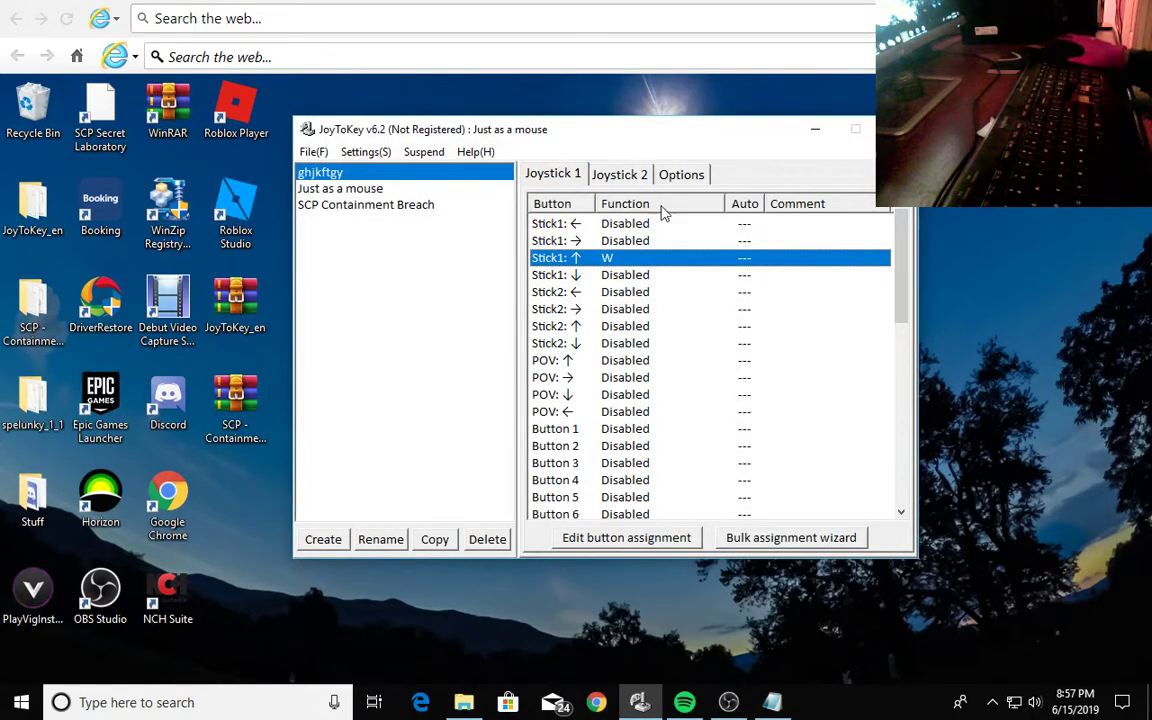
pyautogui.doubleClick(592, 273)
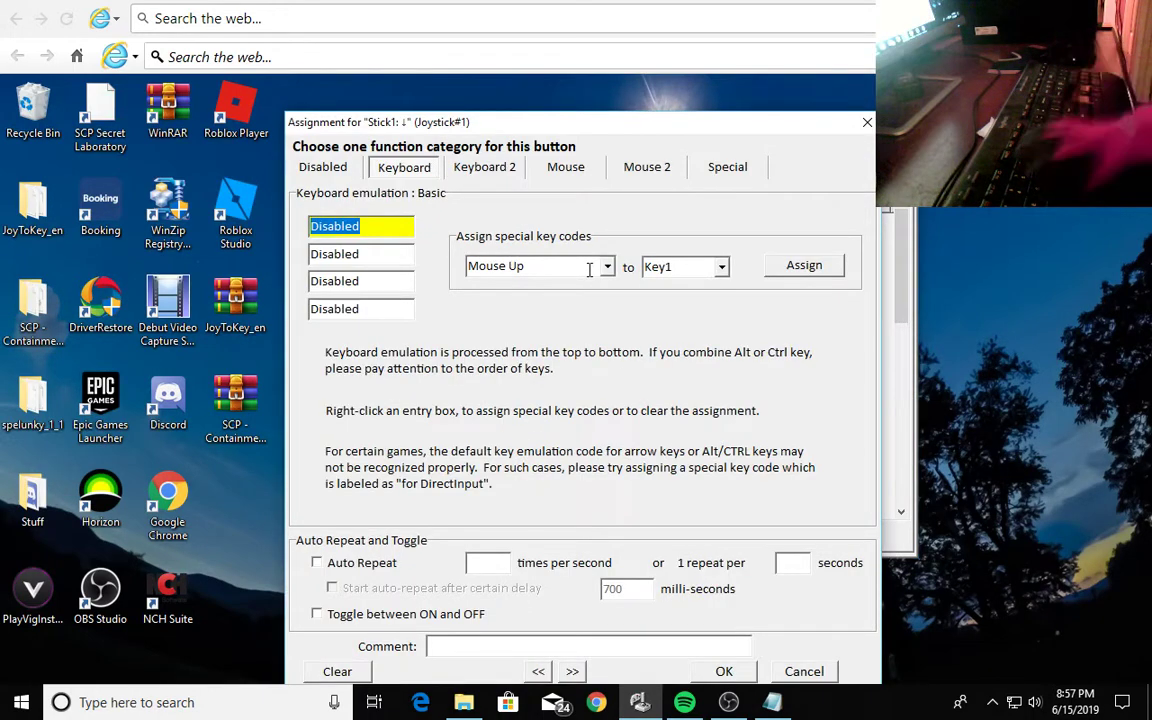
pyautogui.write('s')
pyautogui.press('Return')
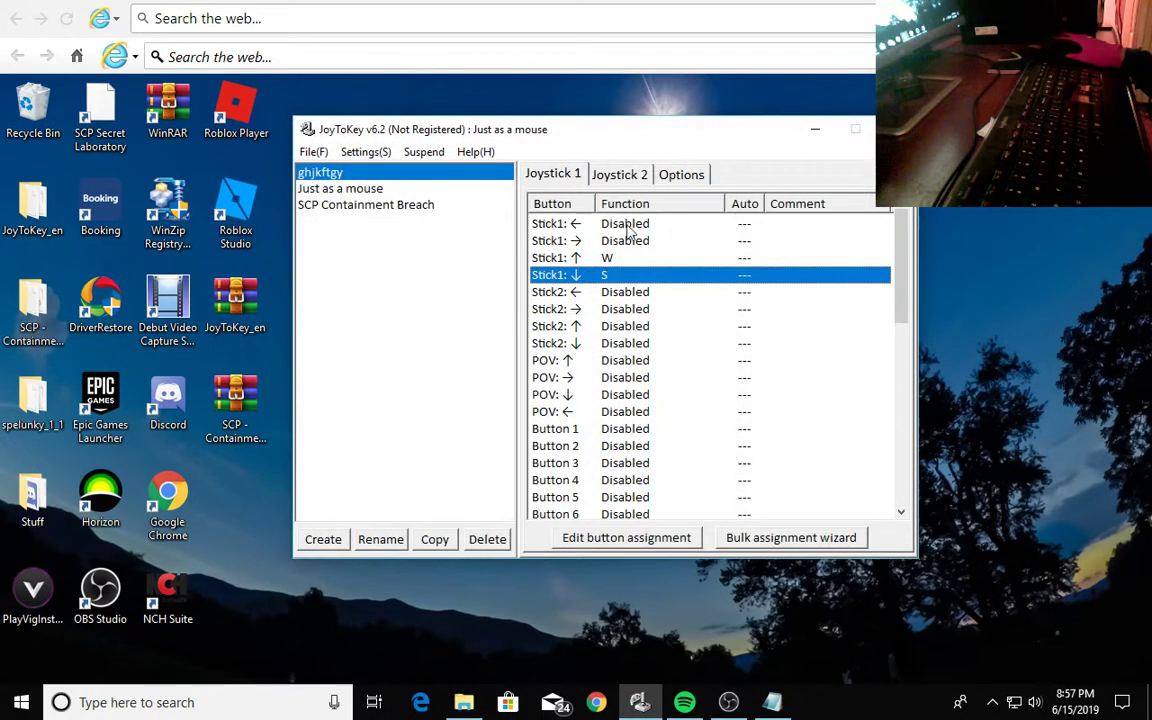
# - Assign A to Stick1 left and D to Stick1 right
pyautogui.doubleClick(628, 225)
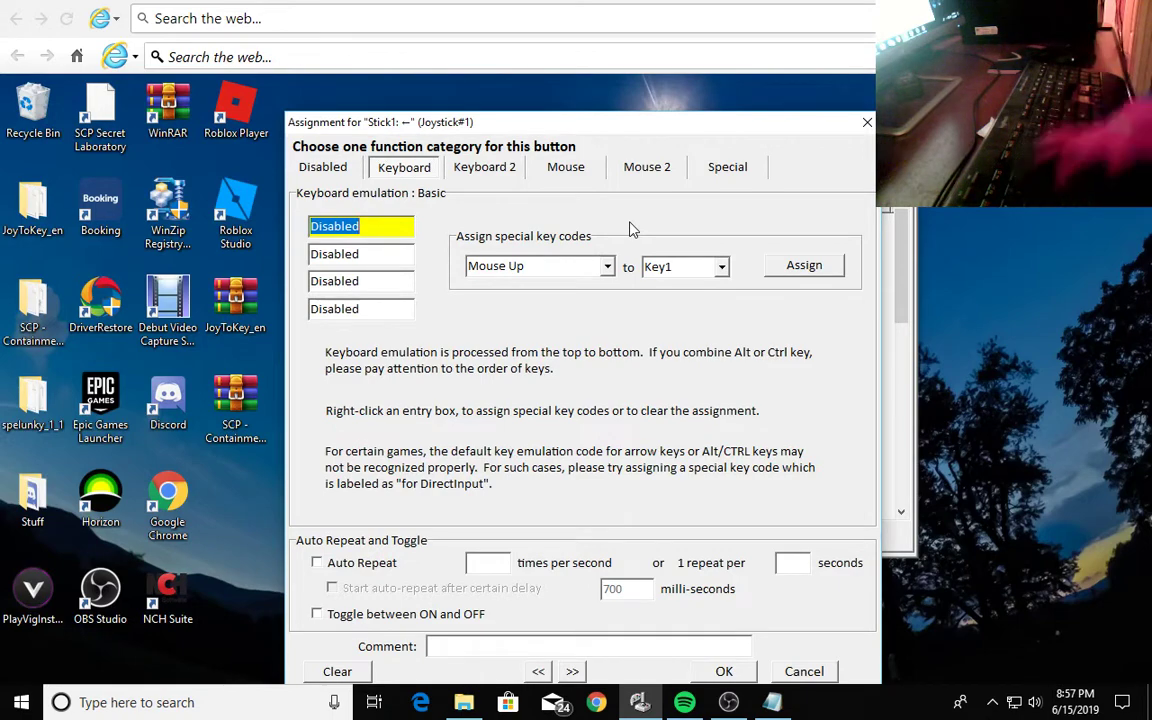
pyautogui.write('a')
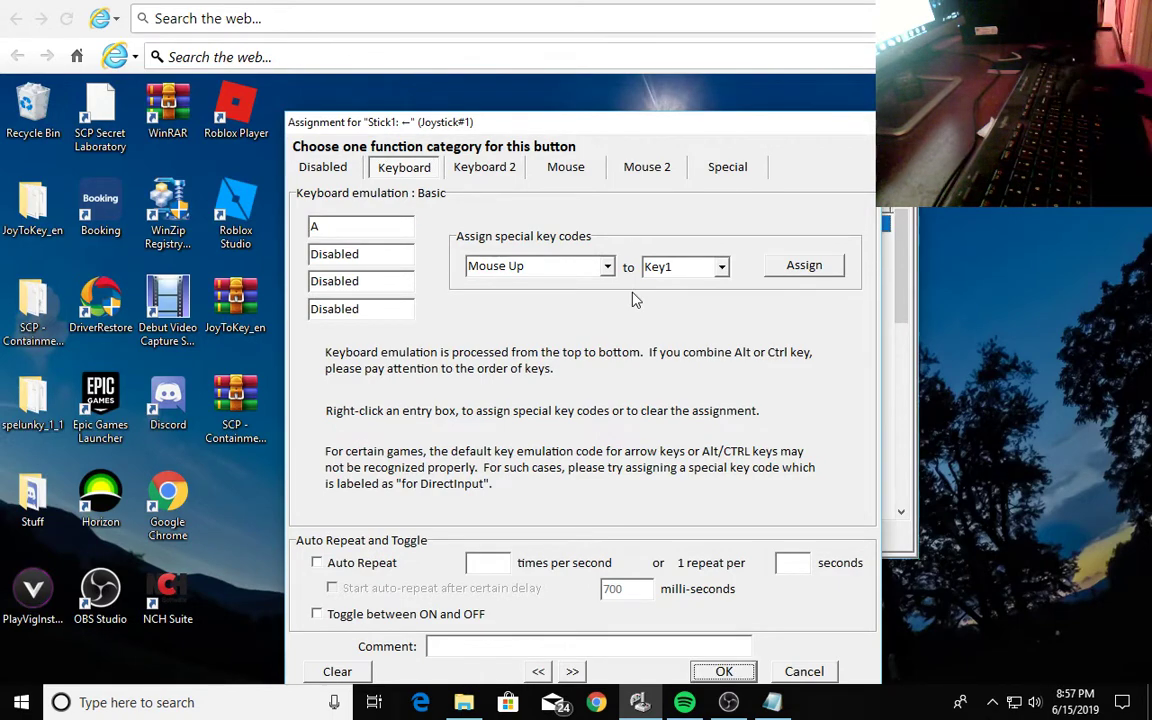
pyautogui.press('Return')
pyautogui.doubleClick(666, 242)
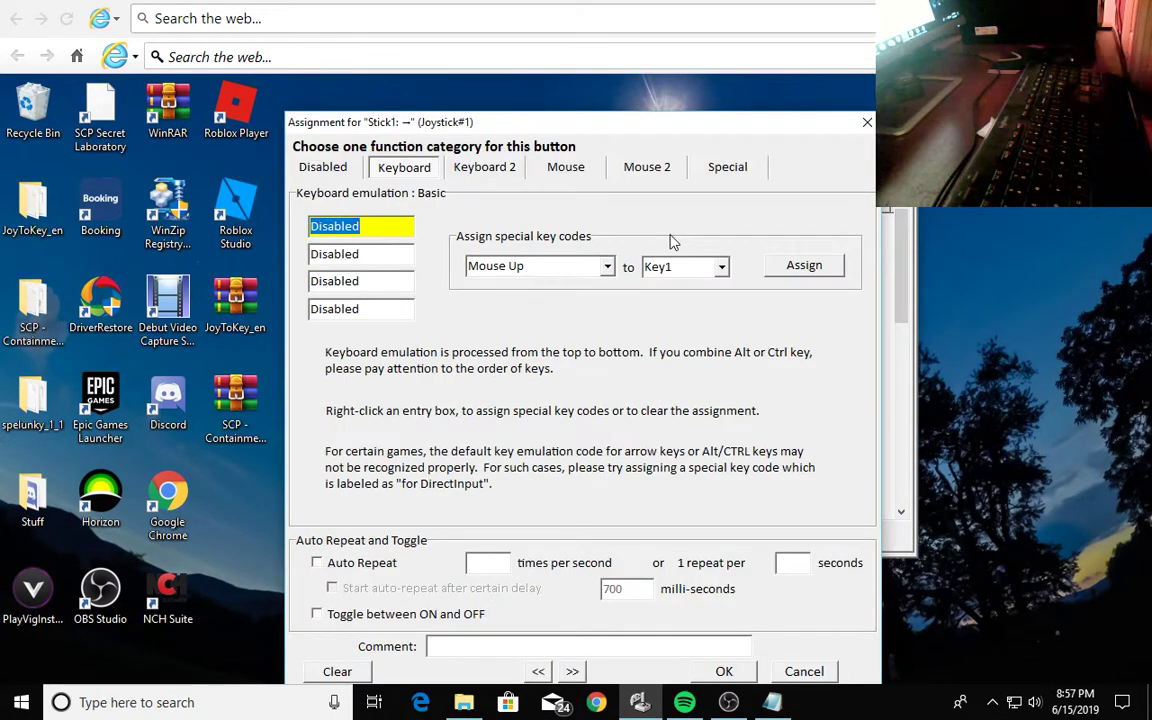
pyautogui.write('d')
pyautogui.press('Return')
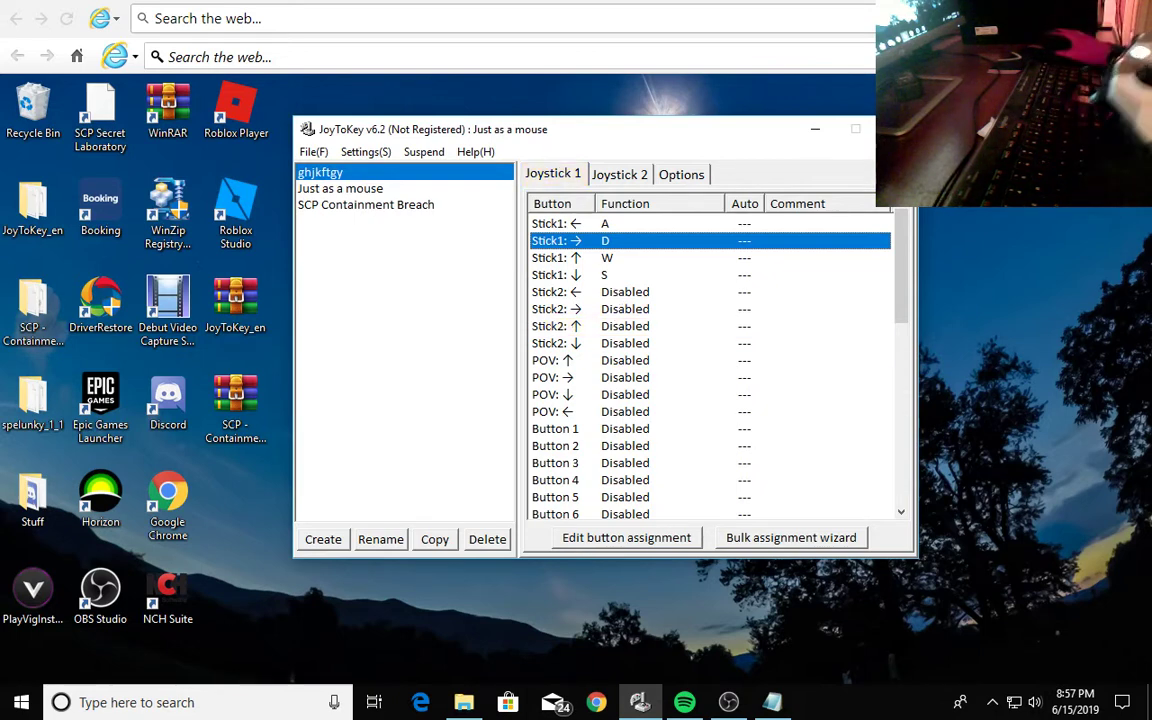
# - Make Stick2 up and down move the mouse cursor up and down at speed 60
pyautogui.doubleClick(697, 325)
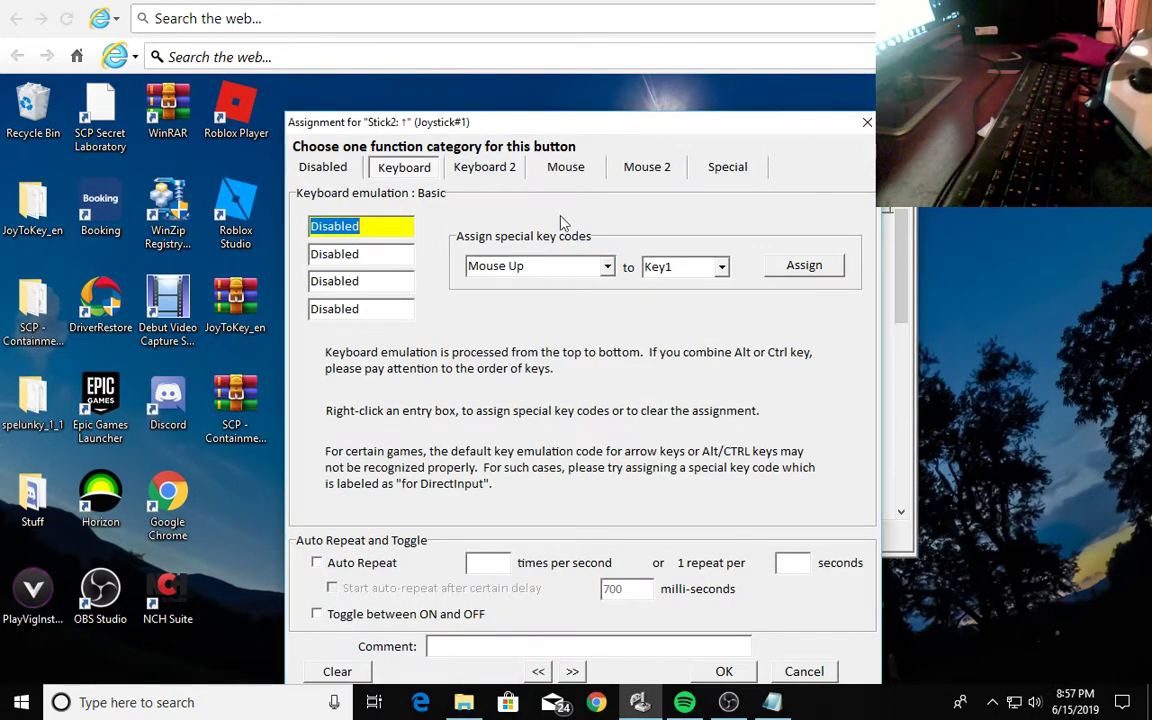
pyautogui.click(566, 168)
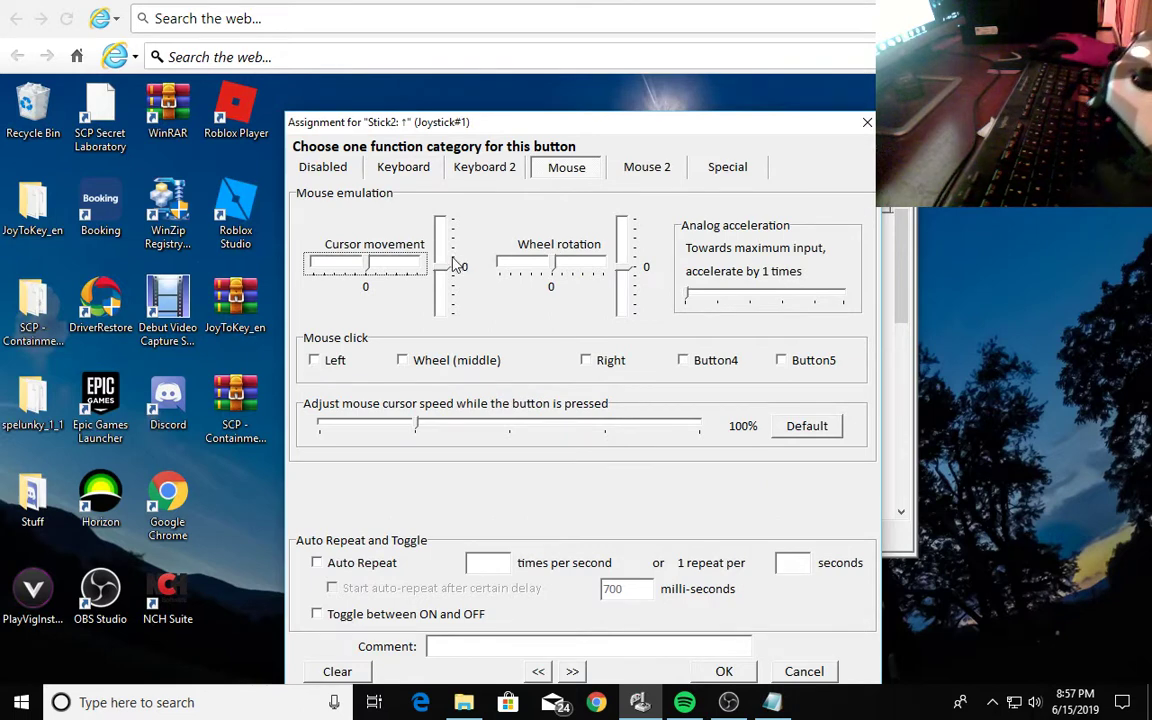
pyautogui.moveTo(452, 265)
pyautogui.mouseDown()
pyautogui.moveTo(445, 240)
pyautogui.moveTo(443, 267)
pyautogui.moveTo(447, 244)
pyautogui.mouseUp()
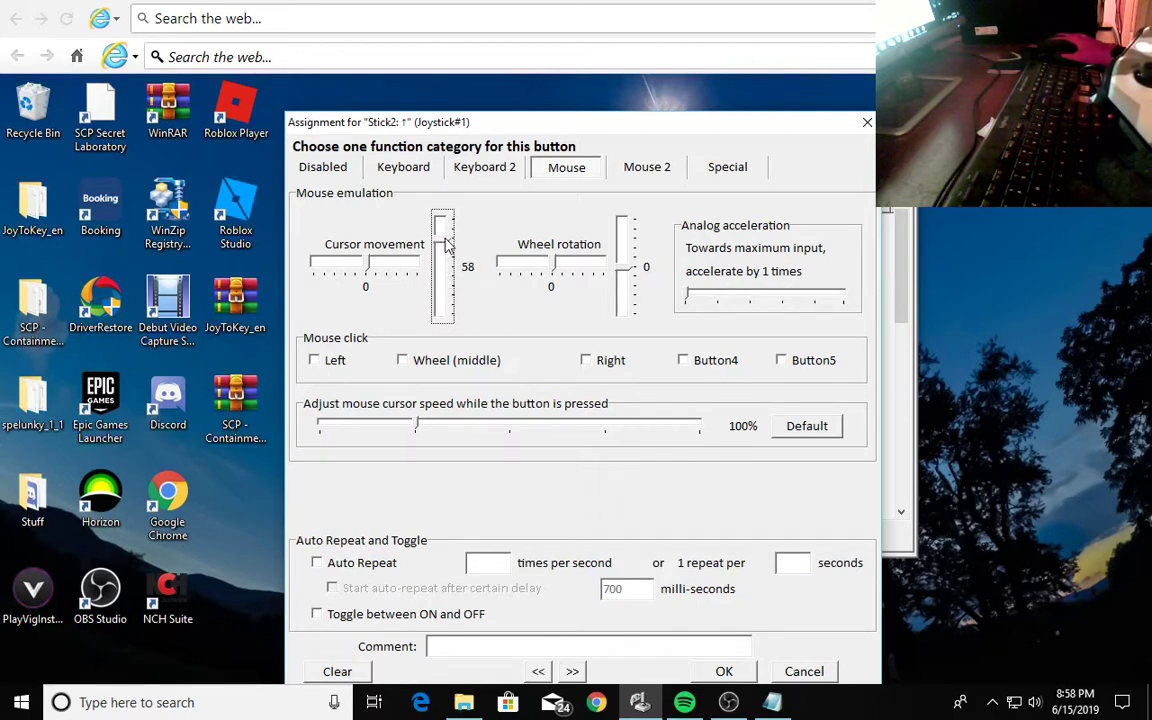
pyautogui.click(735, 673)
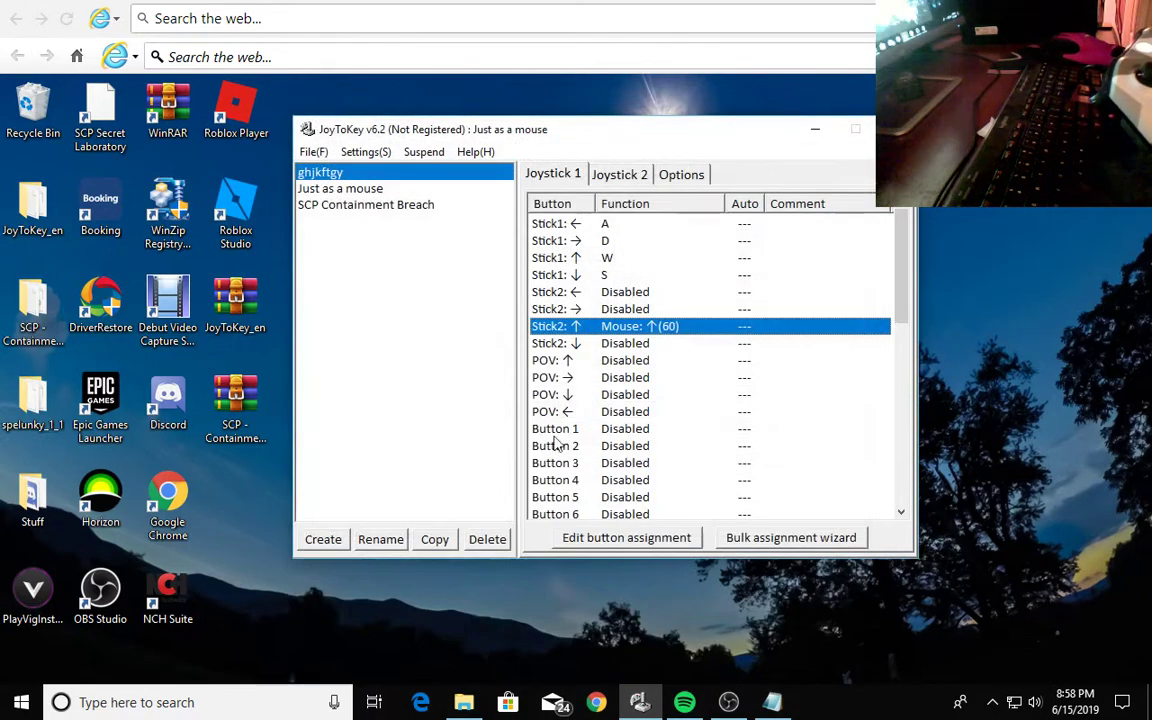
pyautogui.doubleClick(628, 345)
pyautogui.click(552, 166)
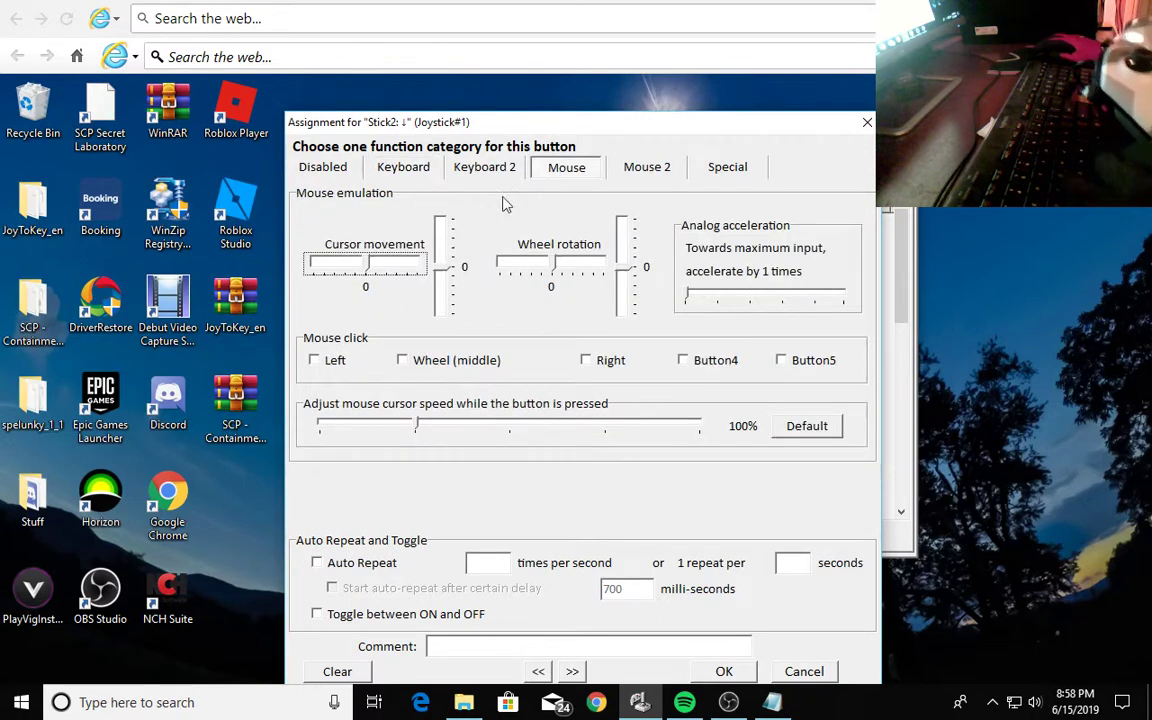
pyautogui.click(447, 277)
pyautogui.moveTo(447, 277); pyautogui.dragTo(447, 297)
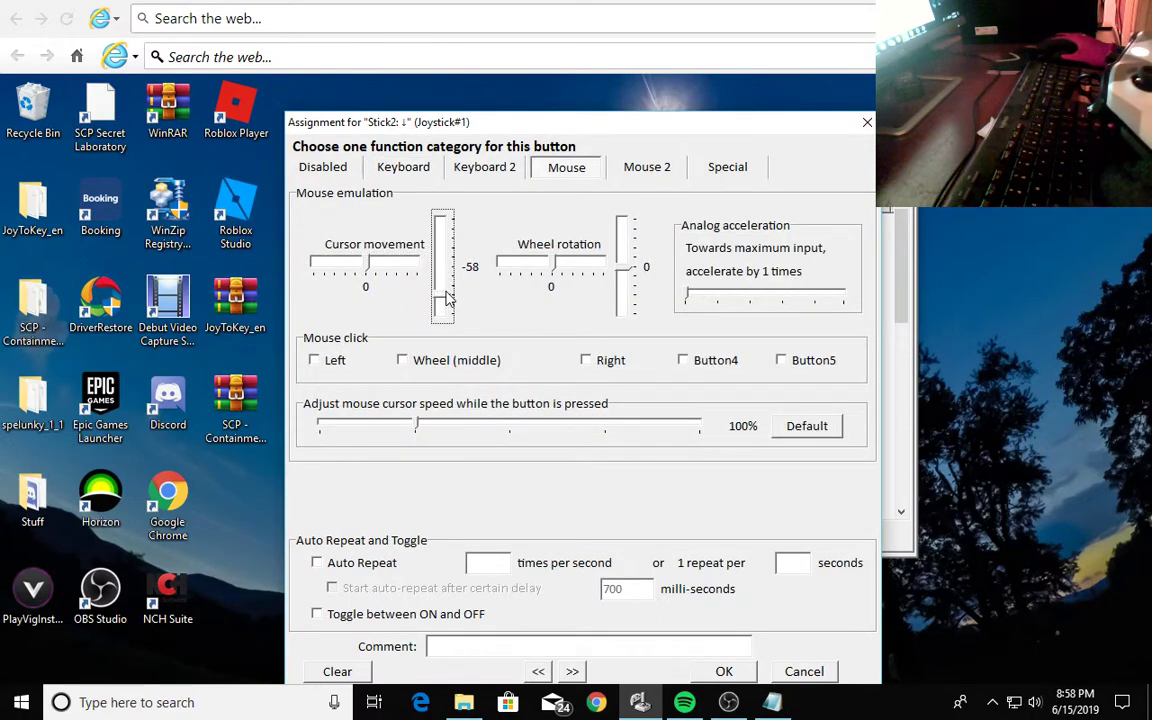
pyautogui.click(724, 671)
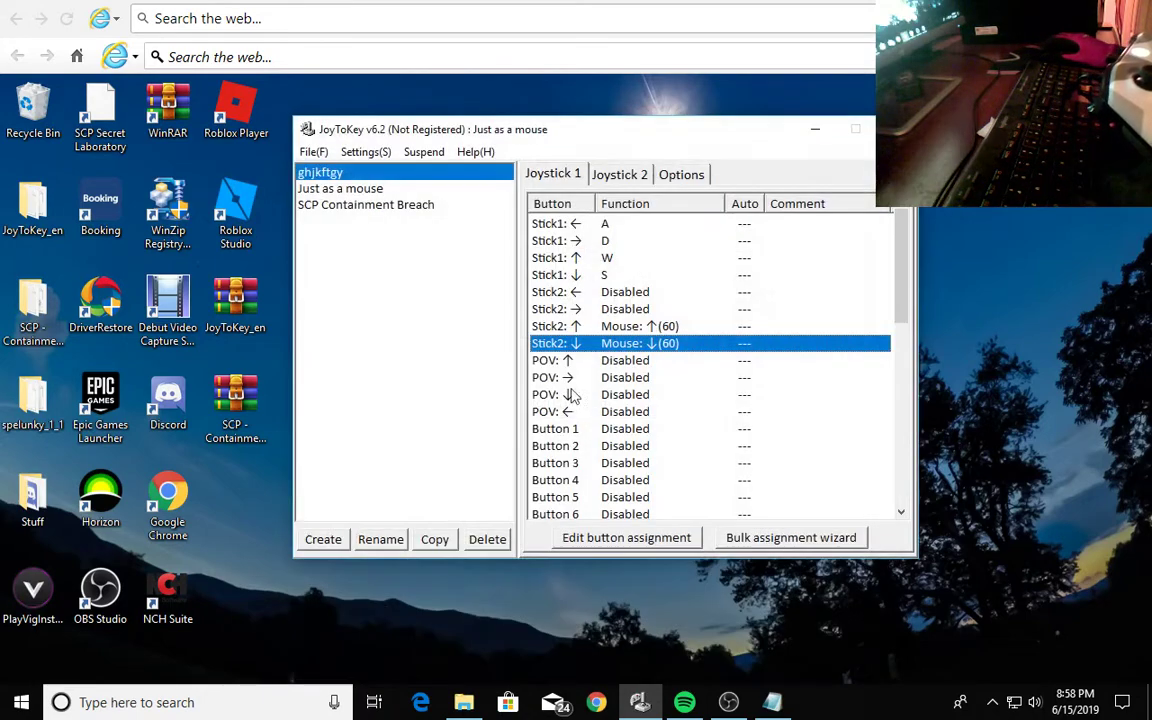
# - Make Stick2 left and right move the mouse cursor left and right at speed 60
pyautogui.doubleClick(590, 291)
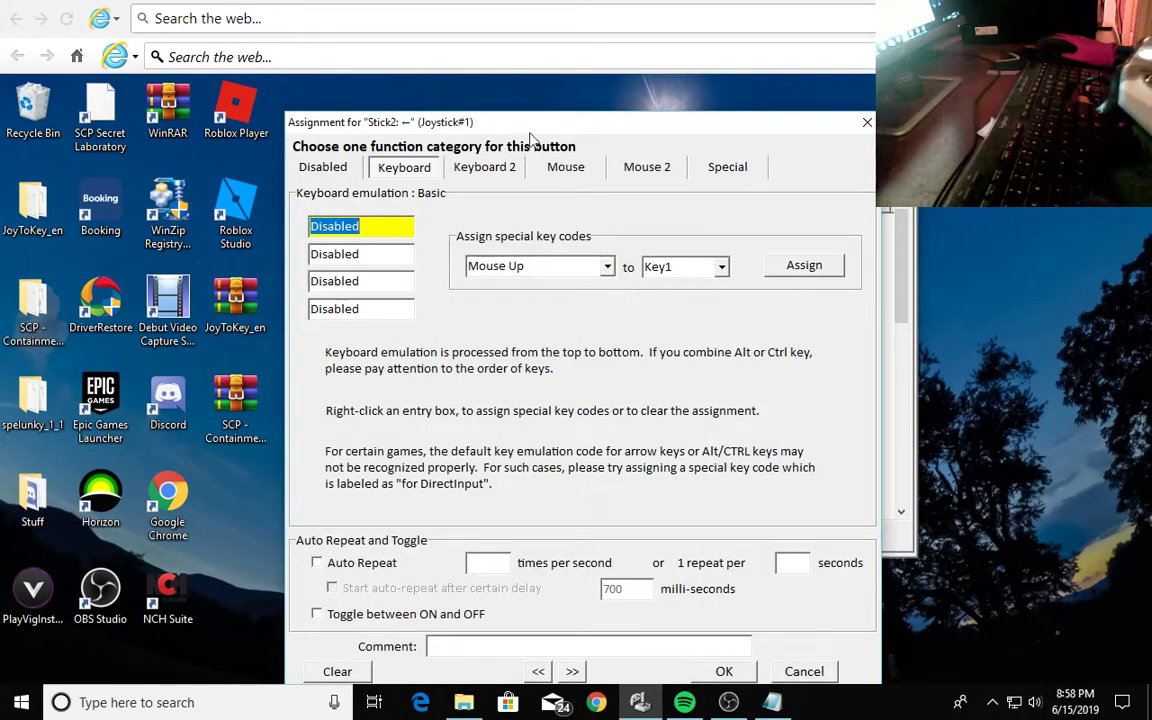
pyautogui.click(568, 167)
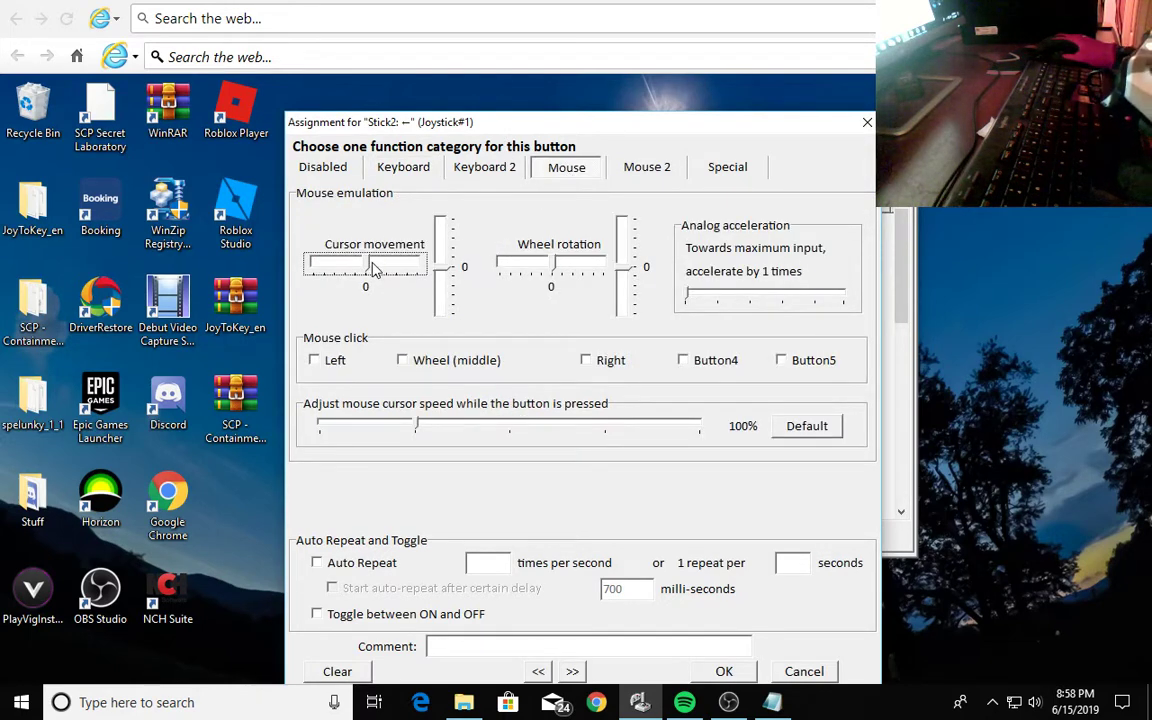
pyautogui.moveTo(370, 268); pyautogui.dragTo(343, 258)
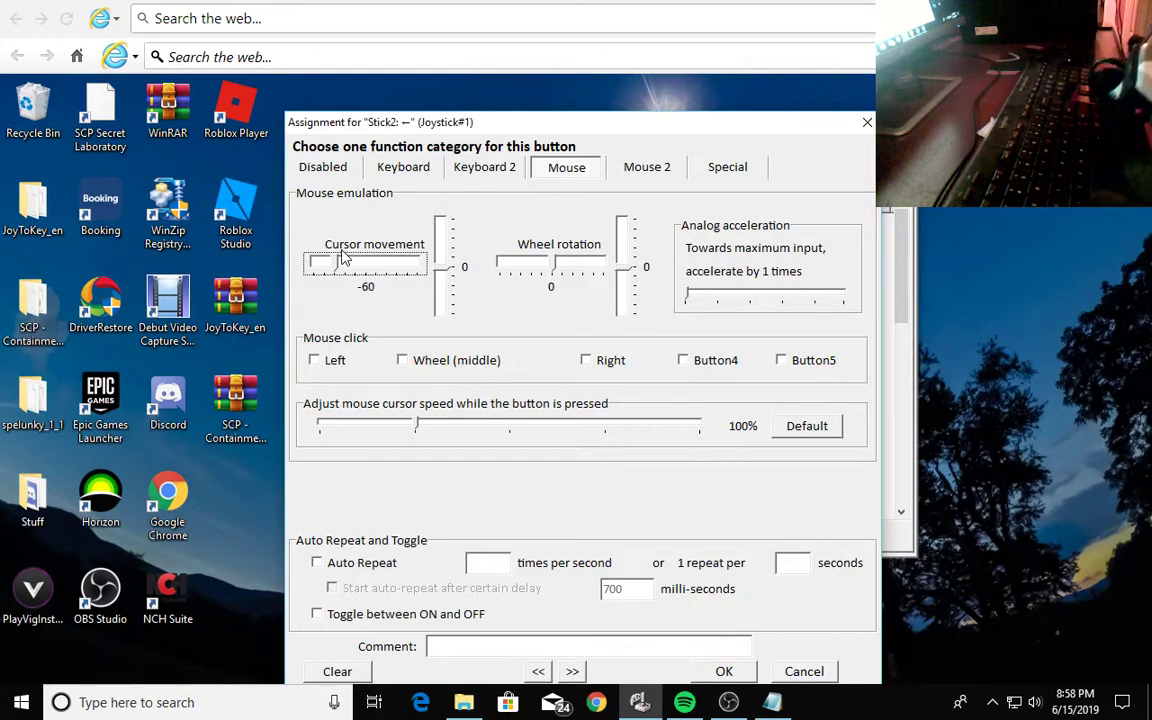
pyautogui.click(724, 671)
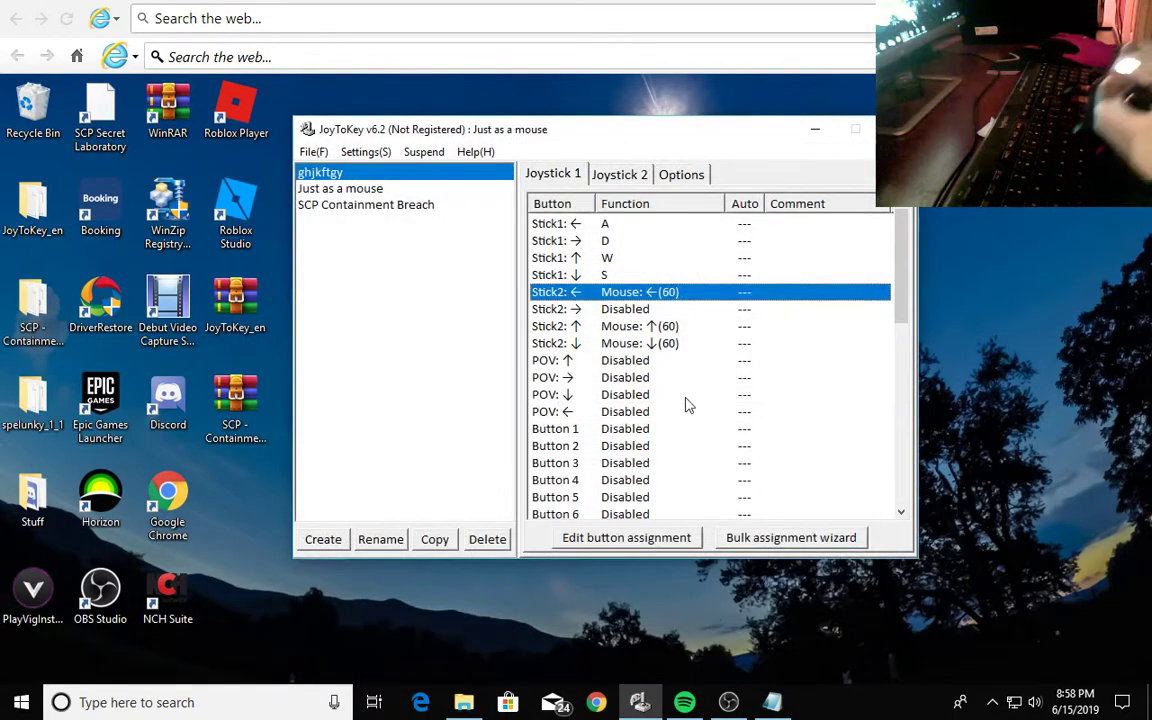
pyautogui.doubleClick(658, 310)
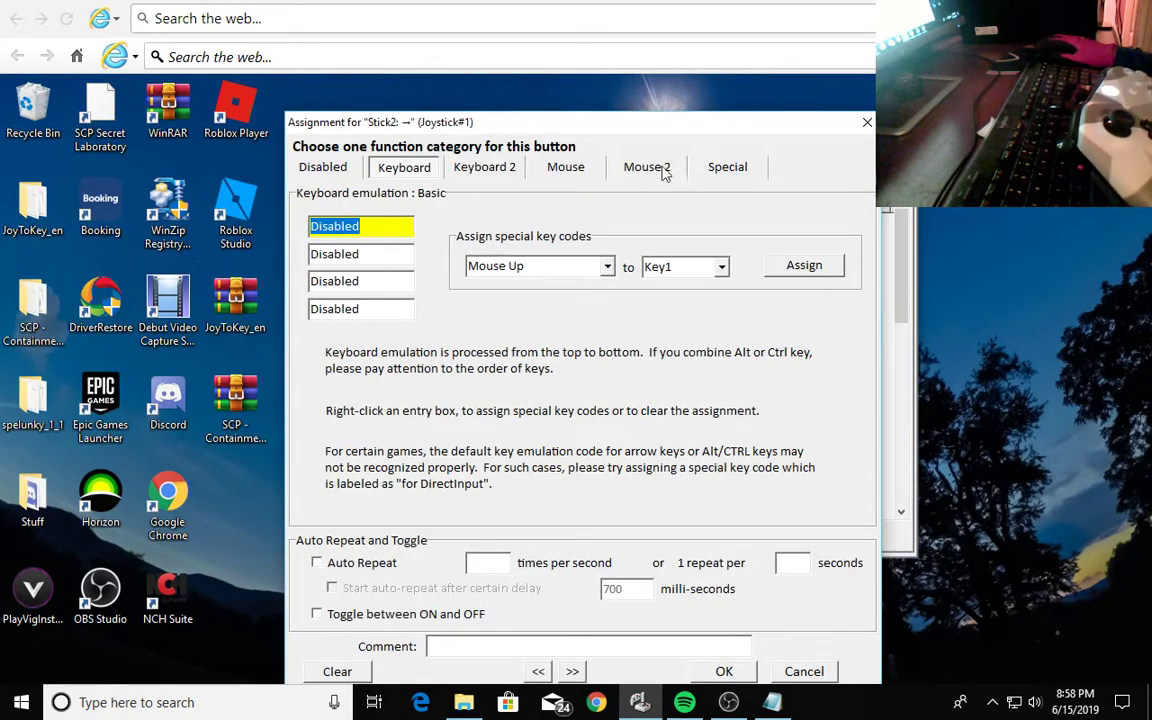
pyautogui.click(566, 167)
pyautogui.moveTo(369, 265); pyautogui.dragTo(411, 265)
pyautogui.click(718, 670)
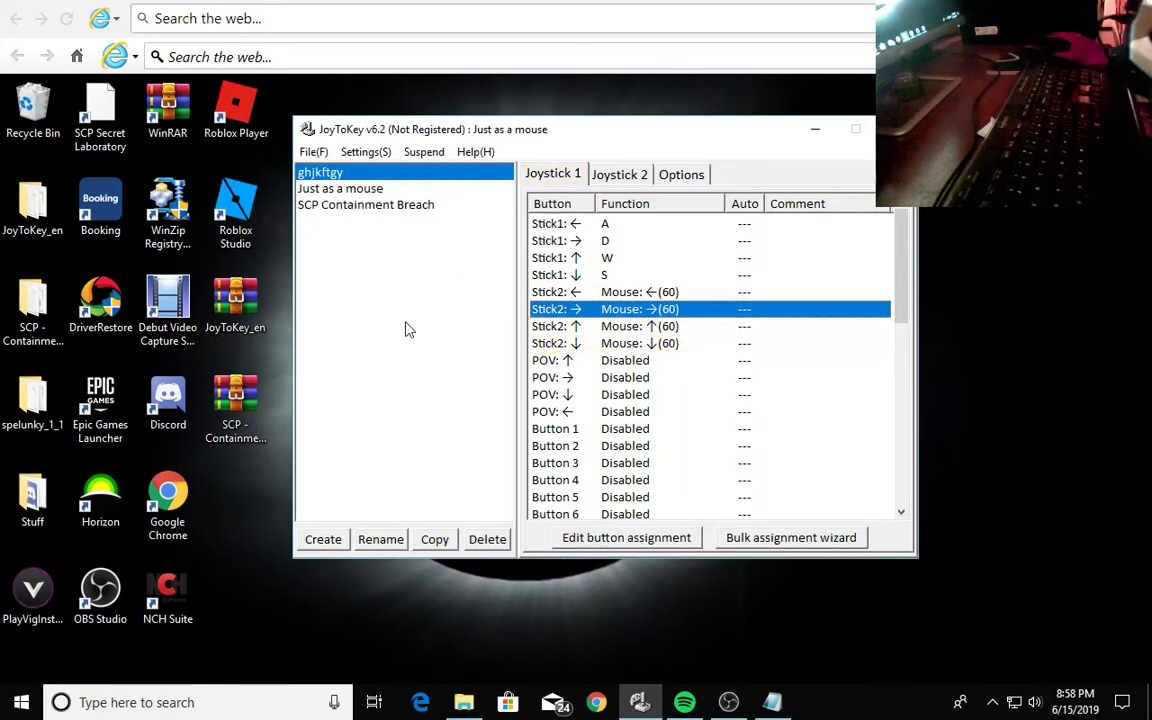
pyautogui.click(366, 190)
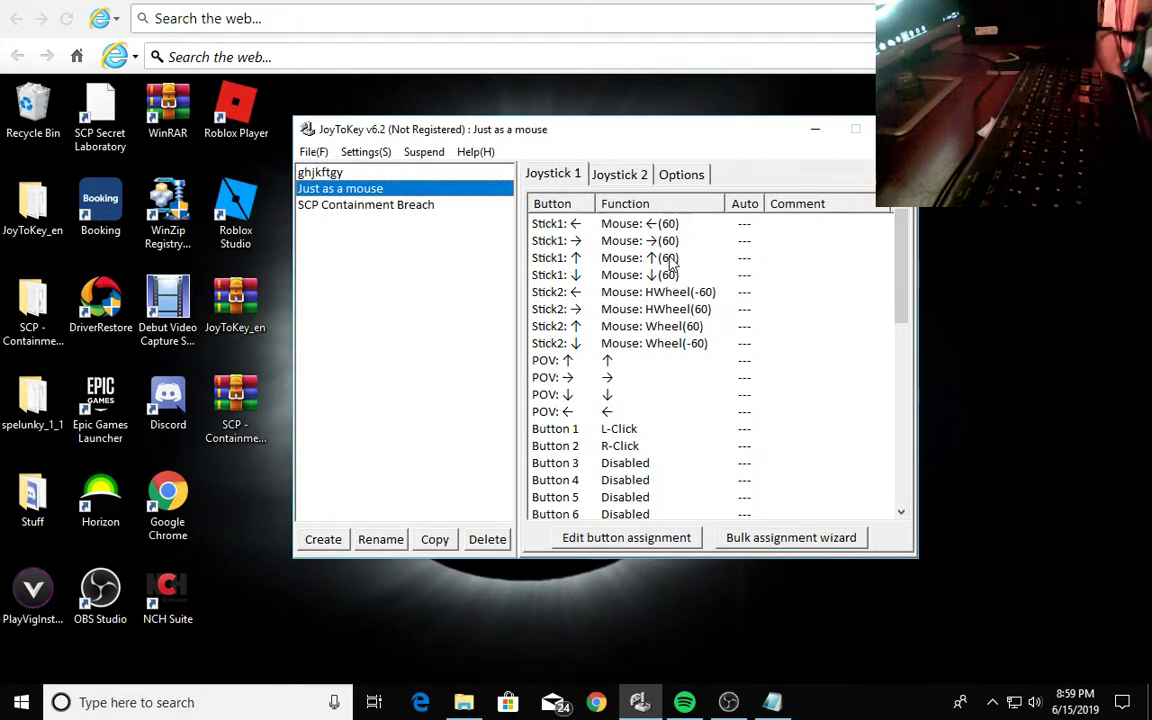
pyautogui.click(415, 172)
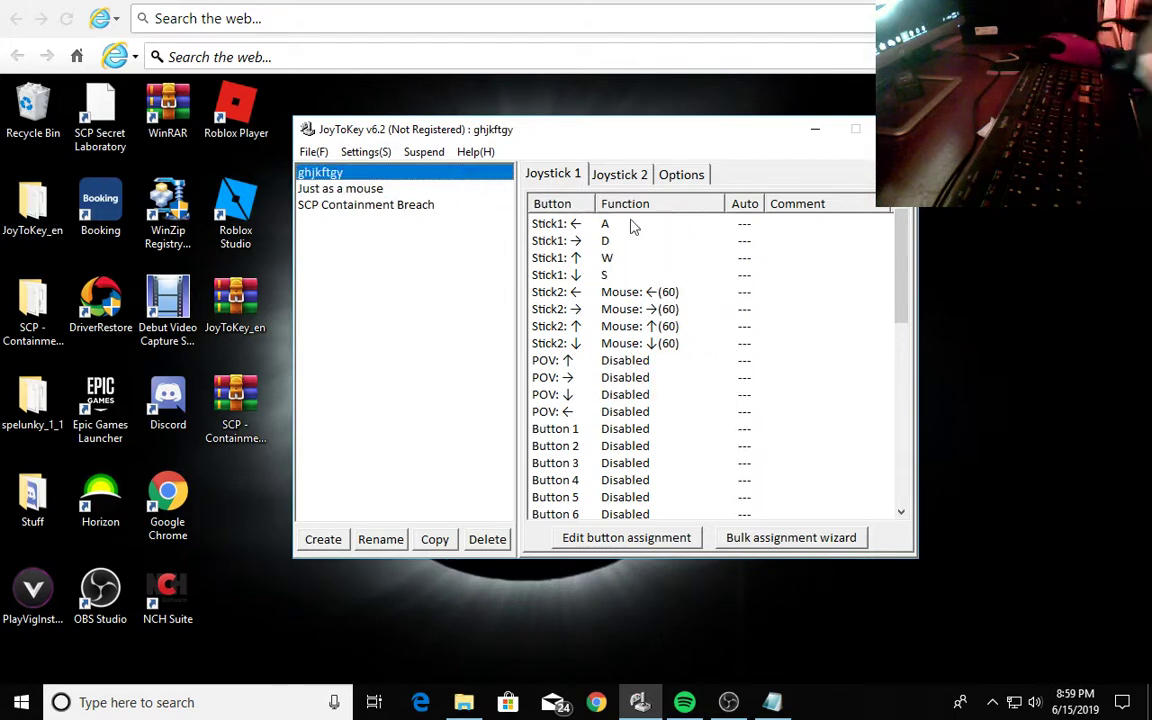
pyautogui.click(635, 362)
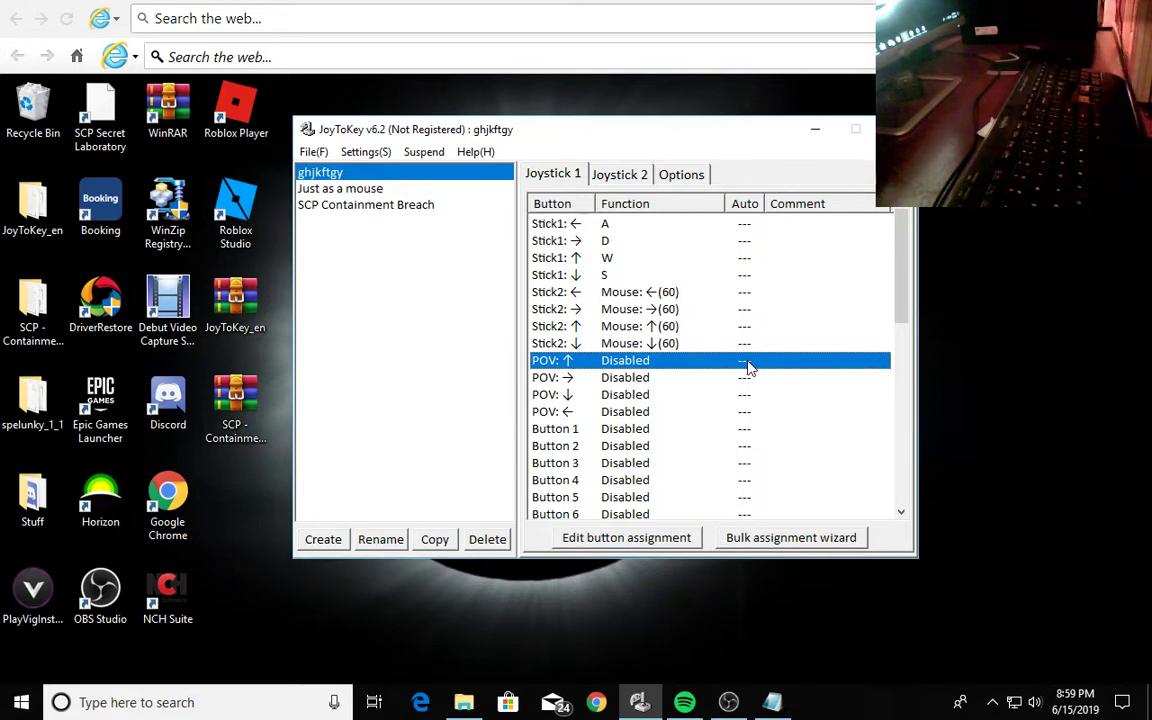
pyautogui.click(368, 205)
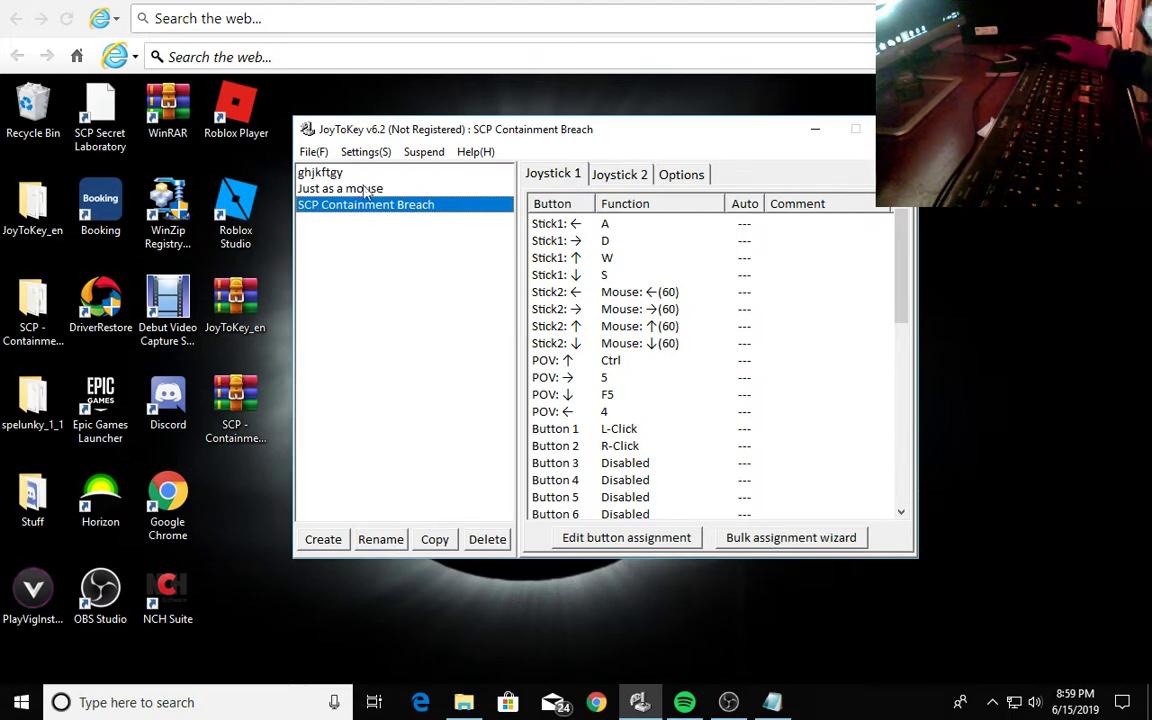
pyautogui.click(424, 175)
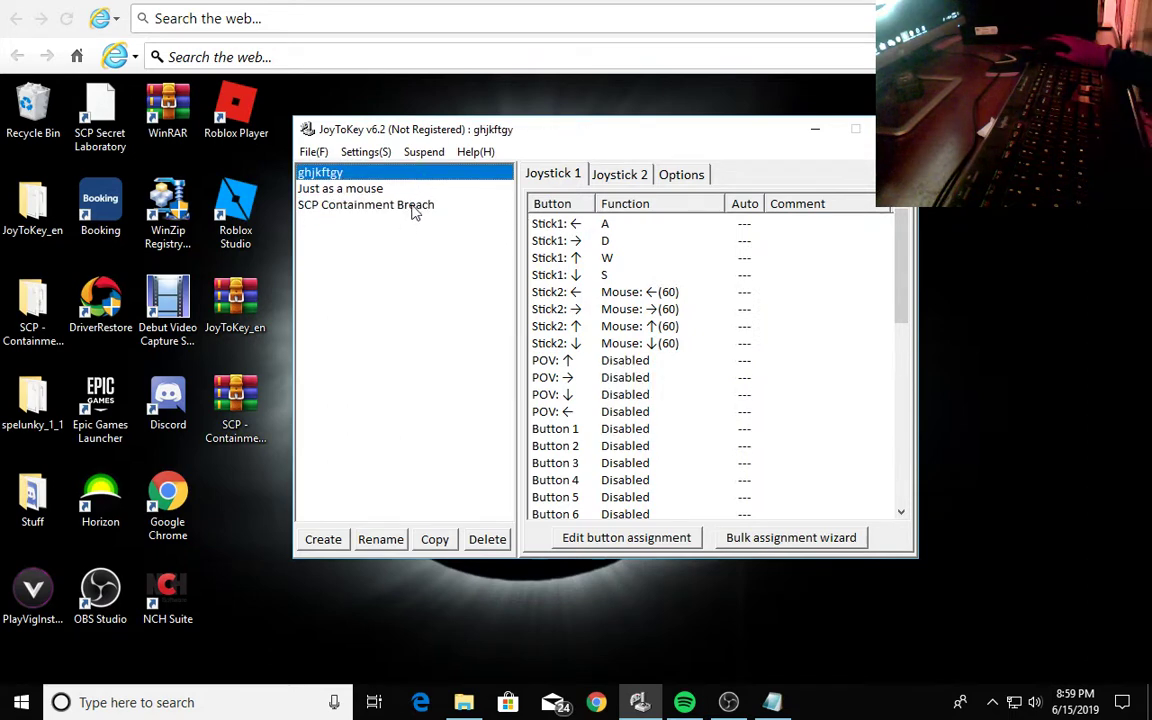
pyautogui.click(380, 205)
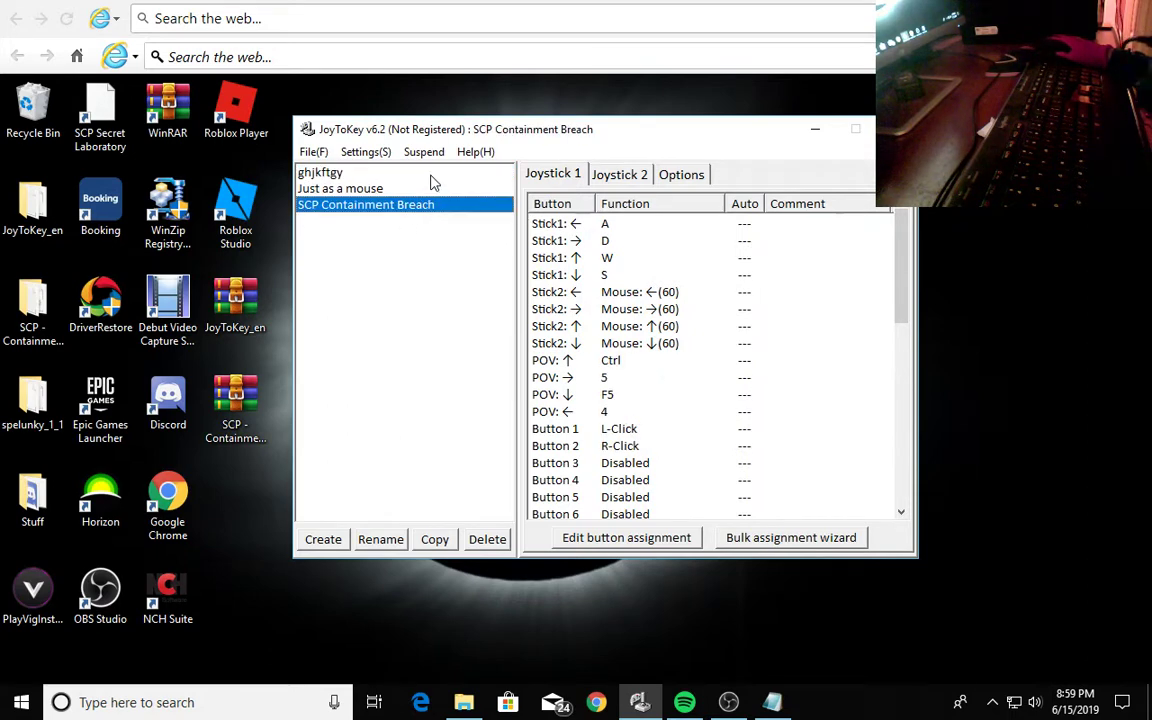
pyautogui.click(375, 174)
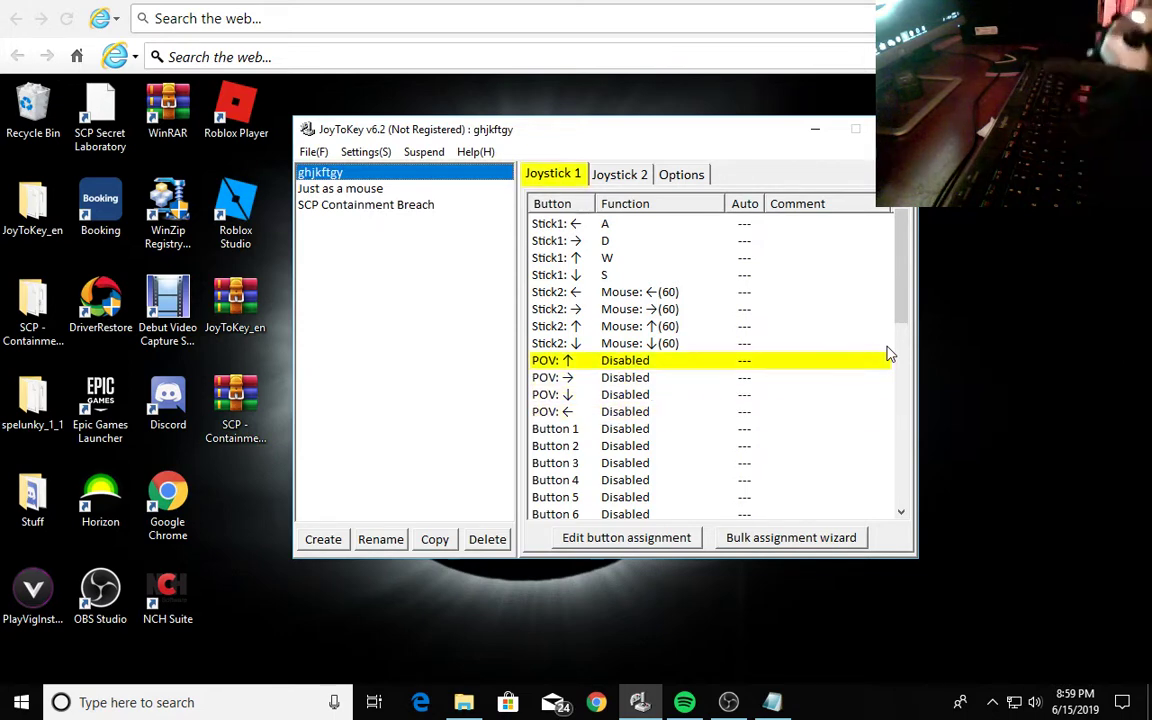
# - Map POV up to Ctrl and POV down to F5
pyautogui.click(671, 366)
pyautogui.doubleClick(671, 367)
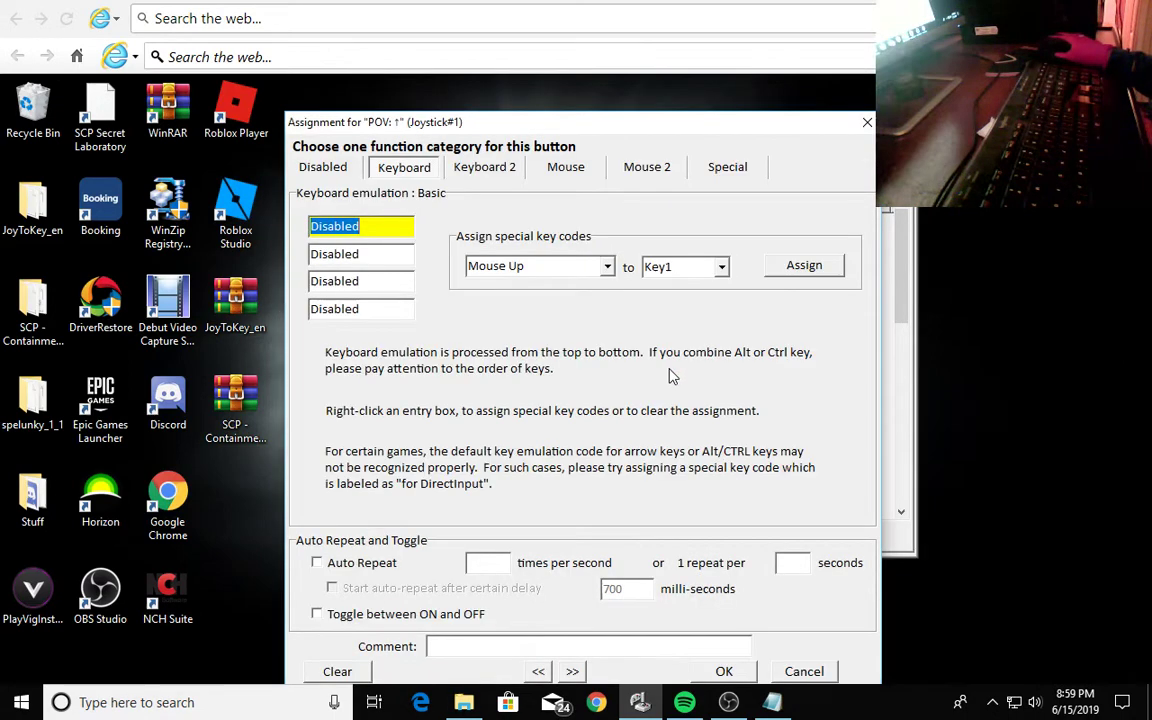
pyautogui.press('ctrl')
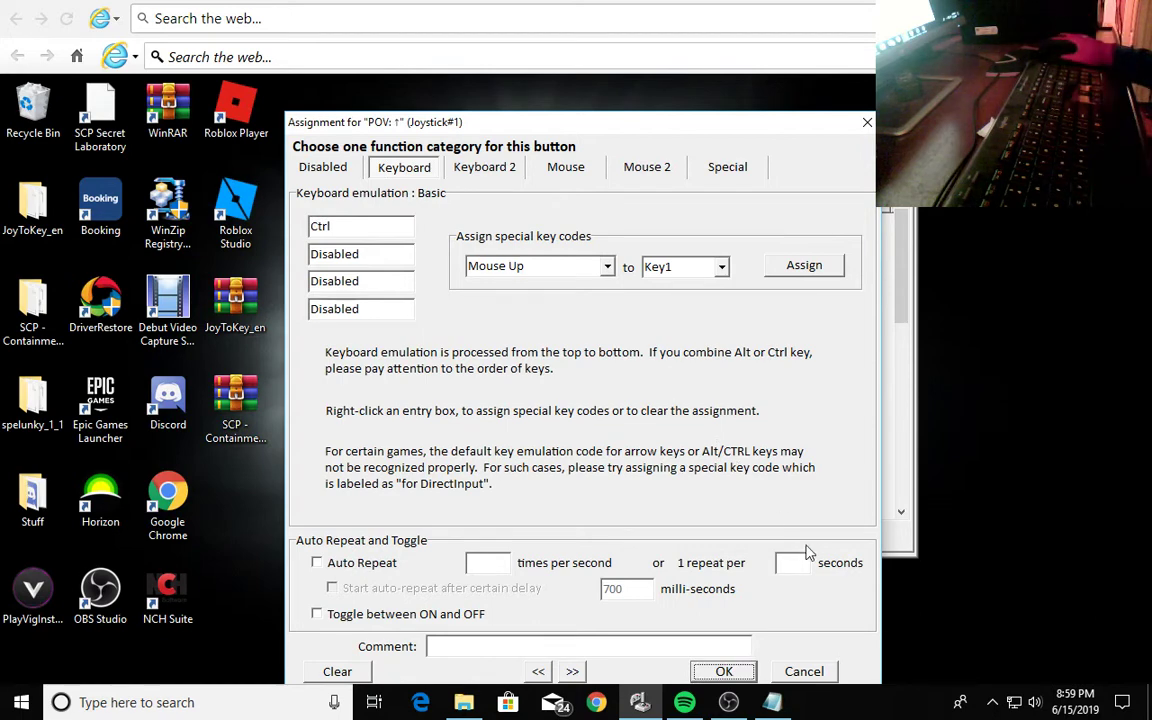
pyautogui.click(724, 671)
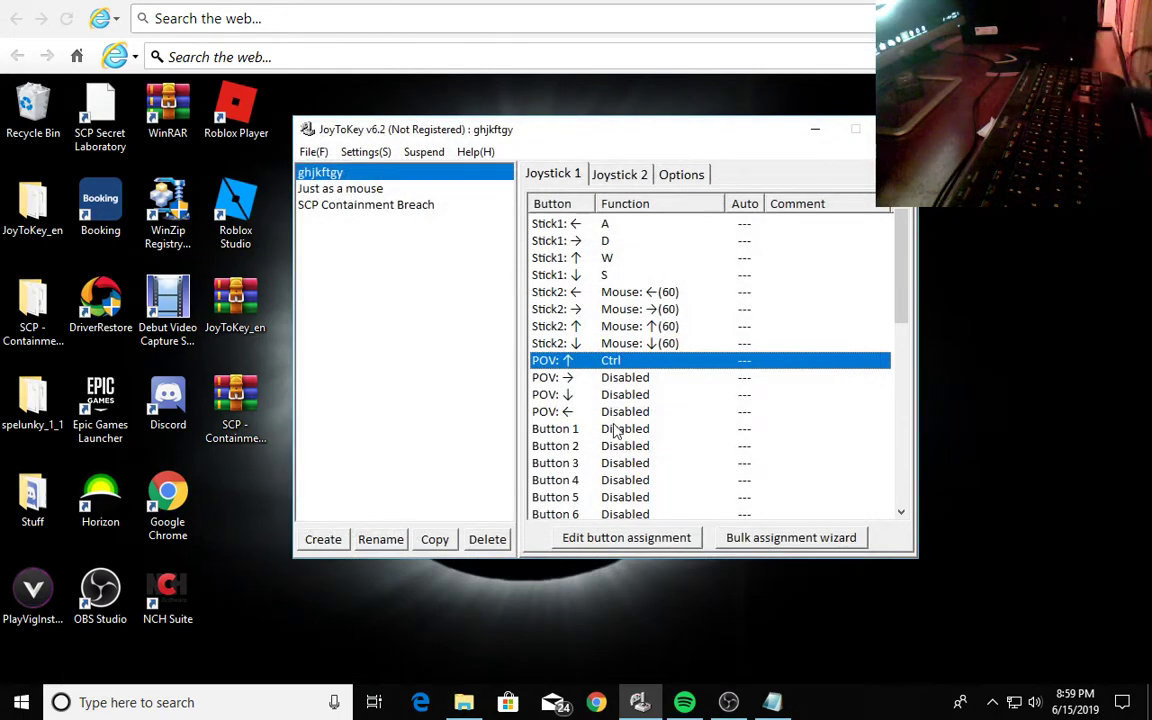
pyautogui.doubleClick(636, 395)
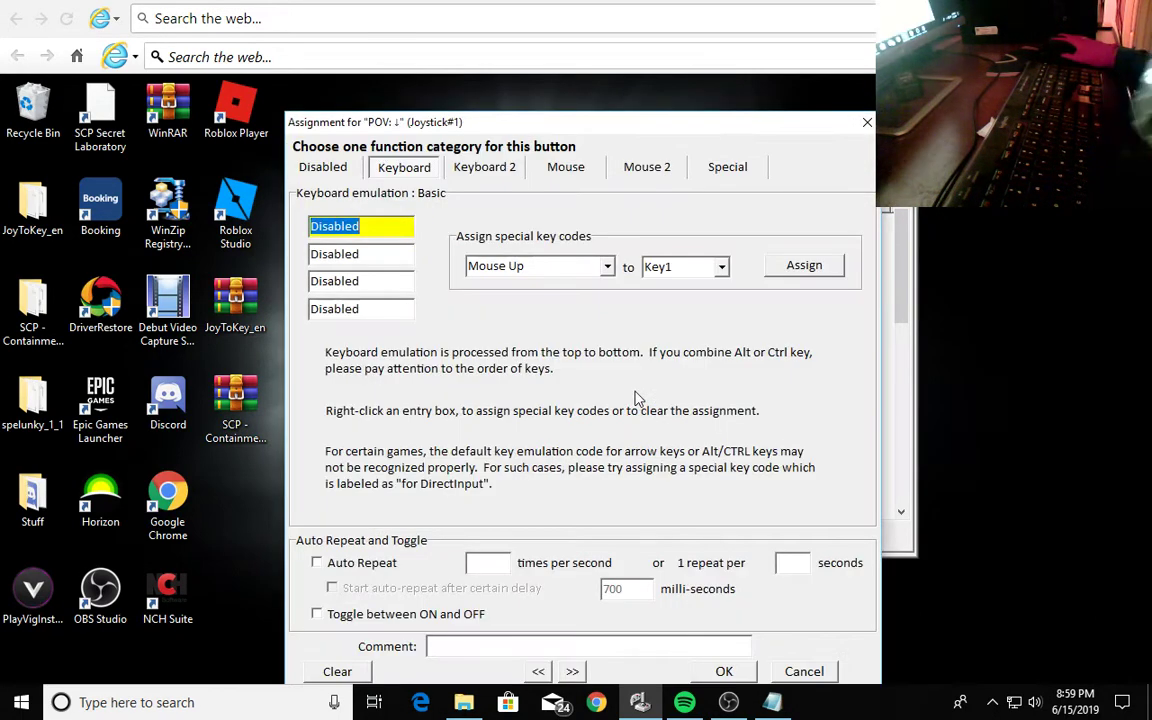
pyautogui.press('F5')
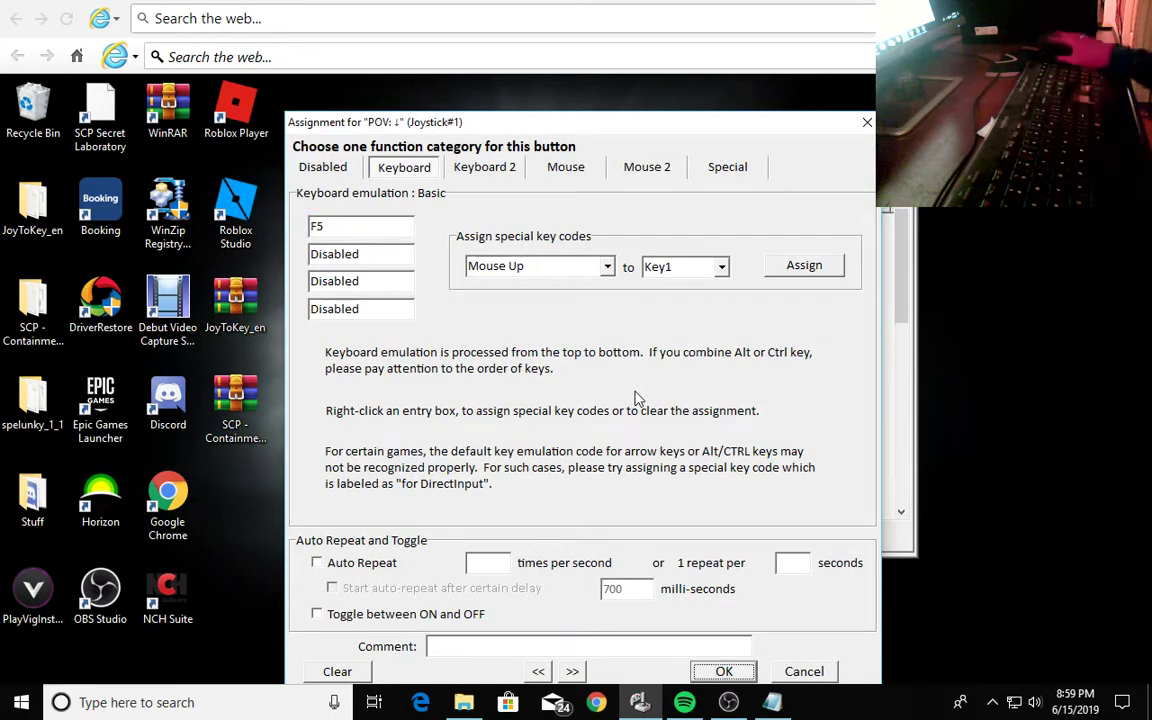
pyautogui.click(724, 673)
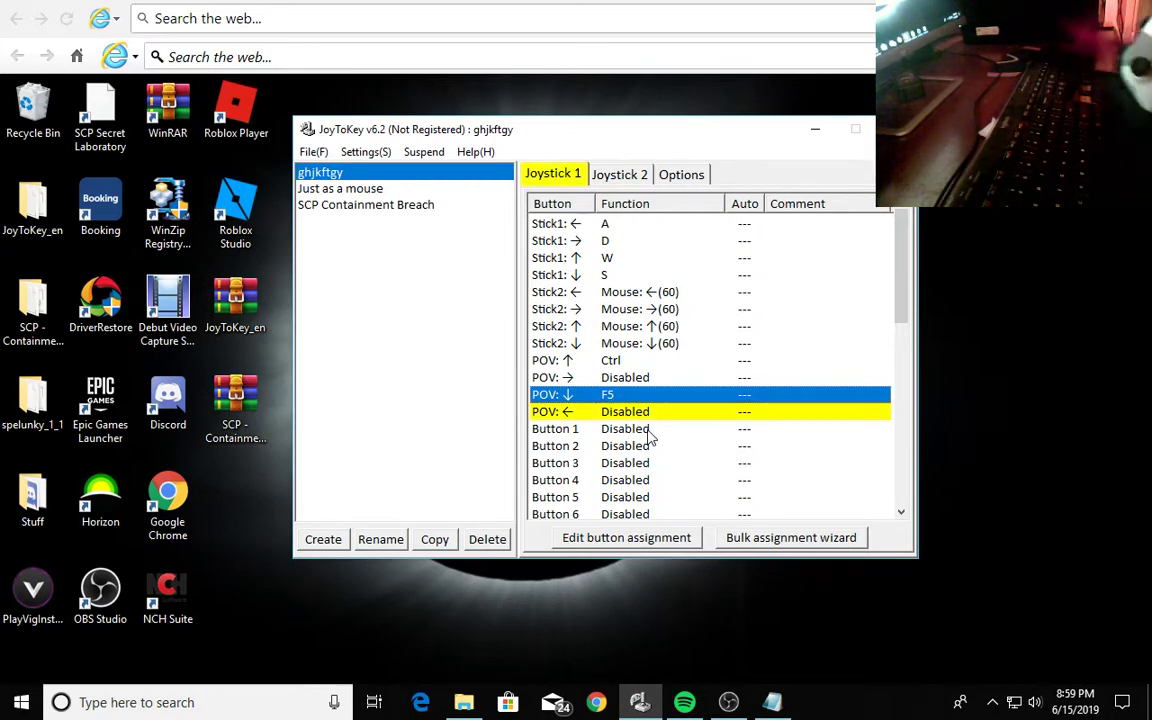
# - Map POV left to 4 and POV right to 5
pyautogui.doubleClick(655, 413)
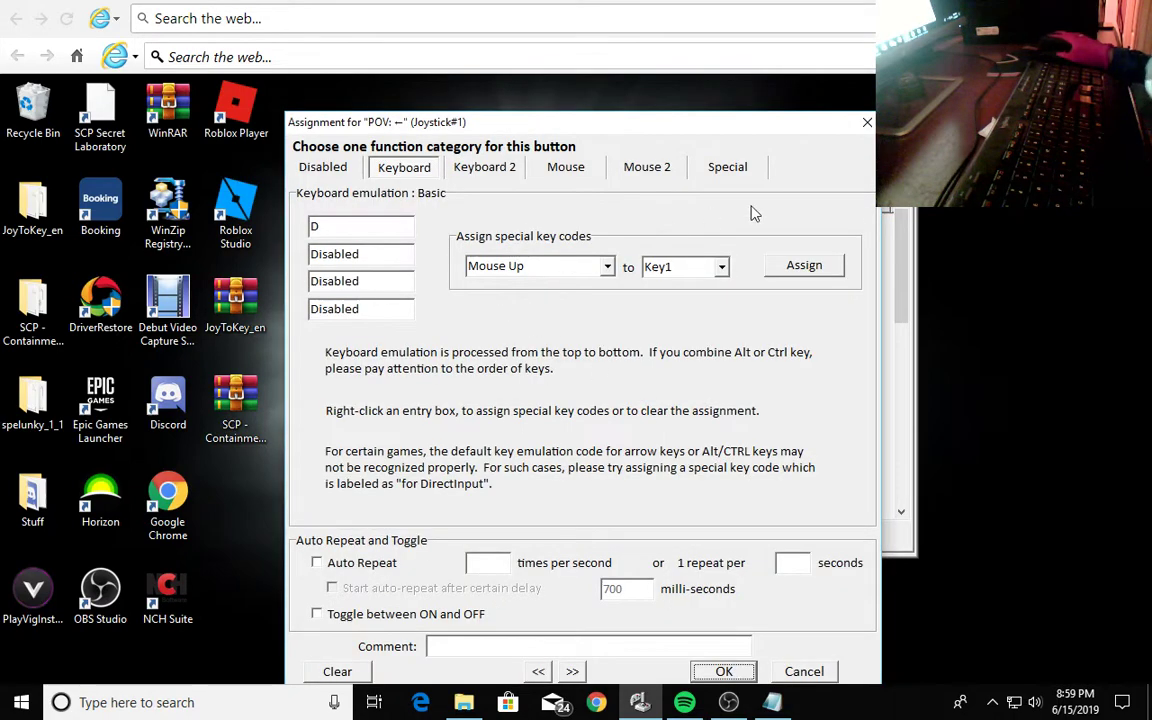
pyautogui.press('Escape')
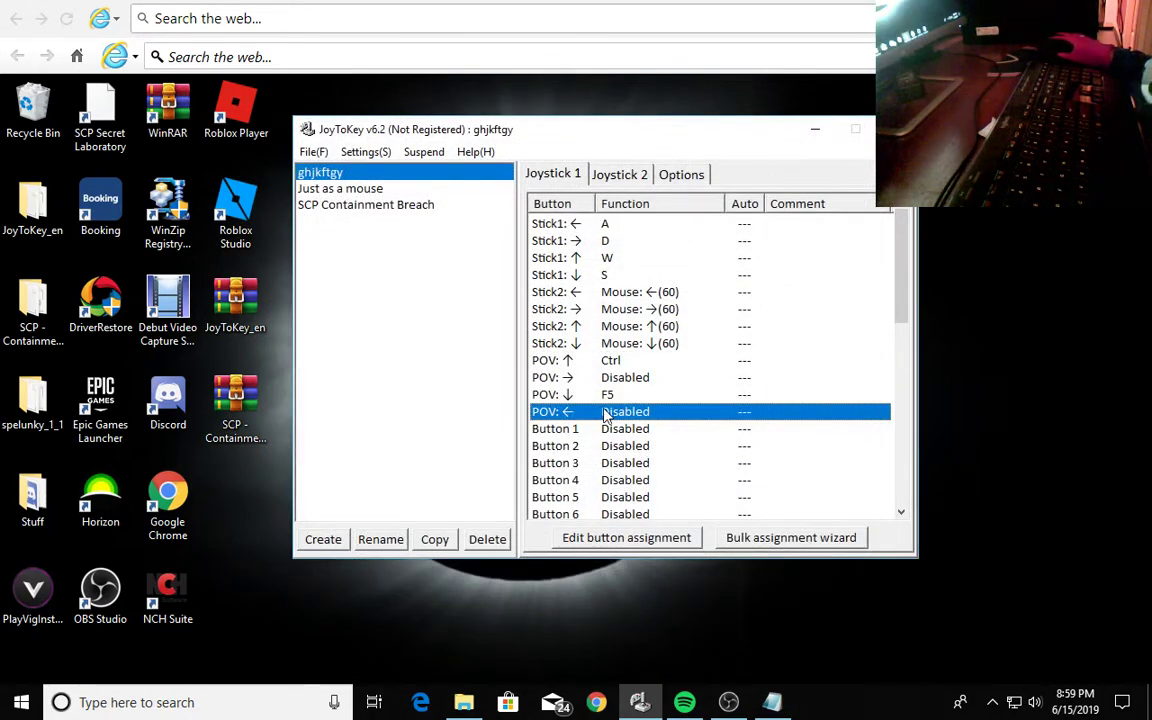
pyautogui.doubleClick(597, 413)
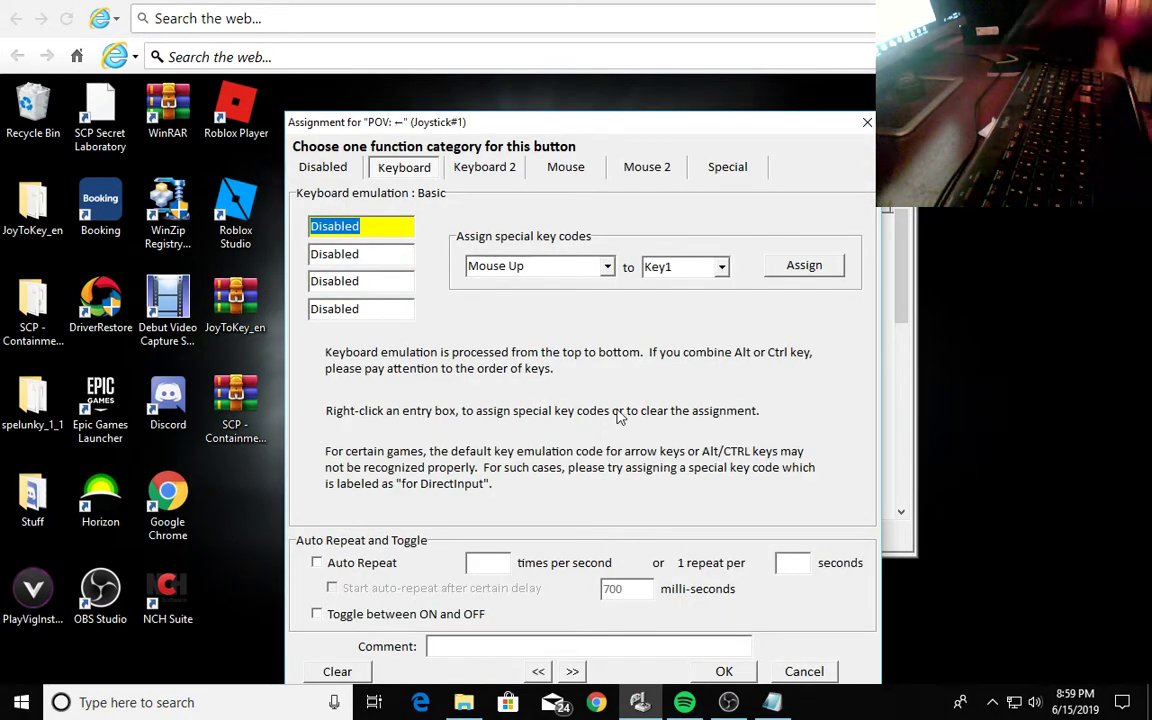
pyautogui.press('4')
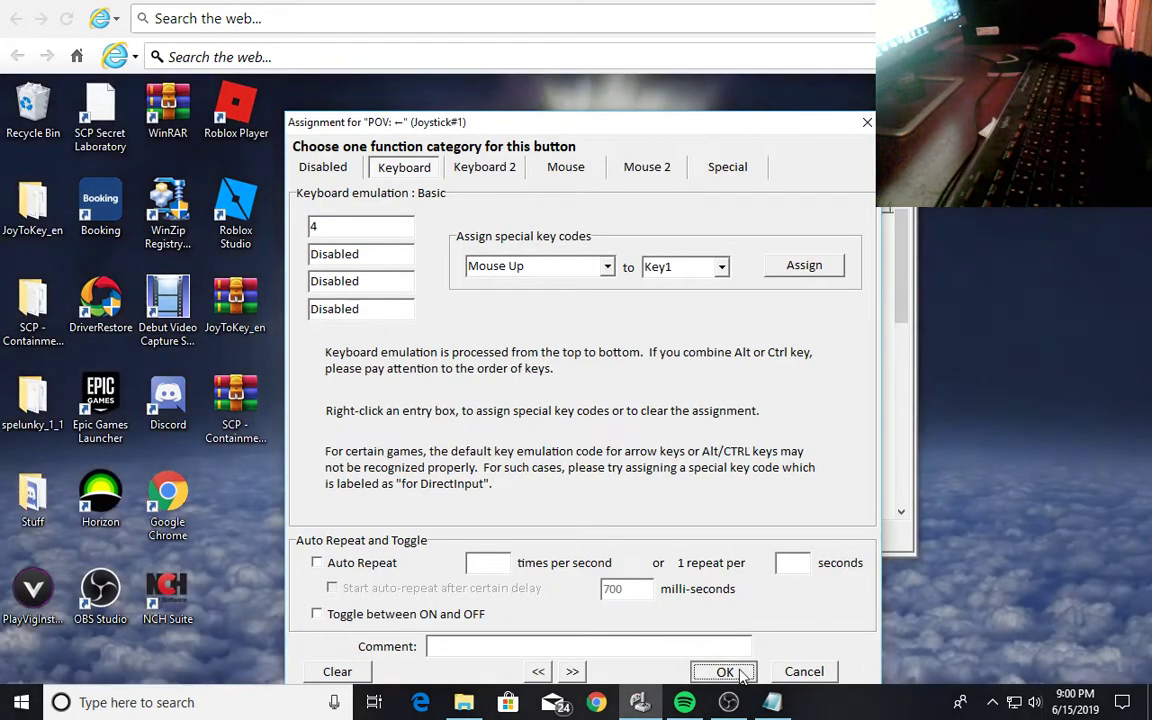
pyautogui.click(725, 672)
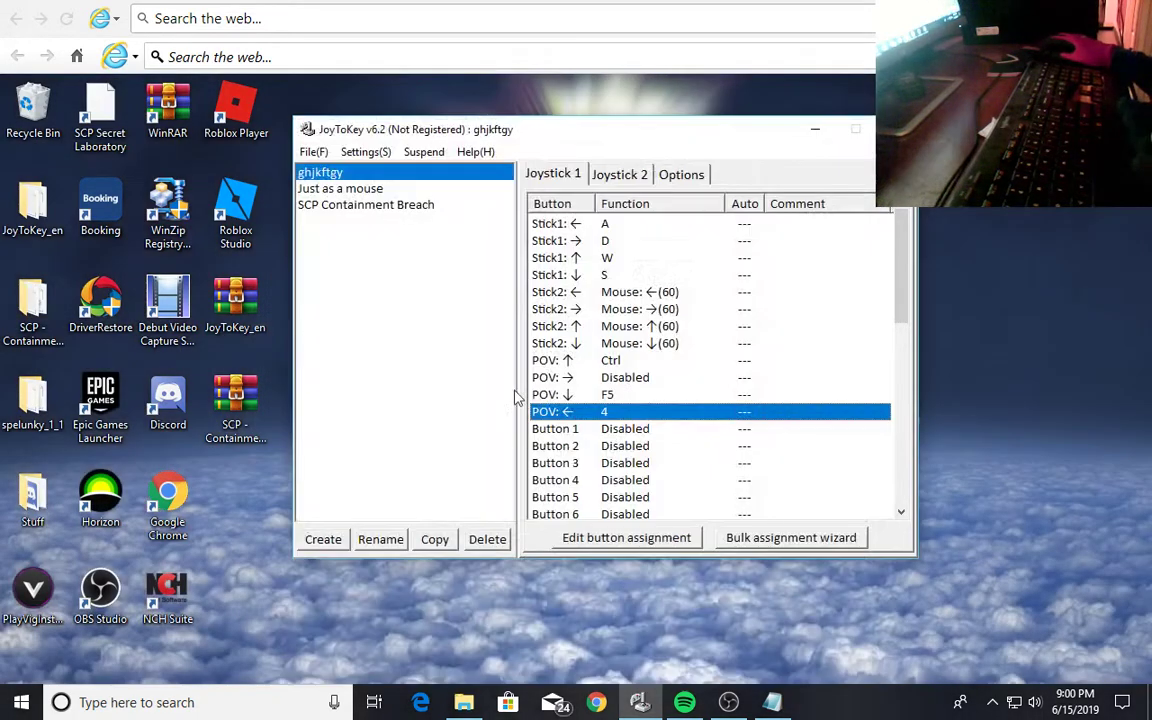
pyautogui.doubleClick(626, 380)
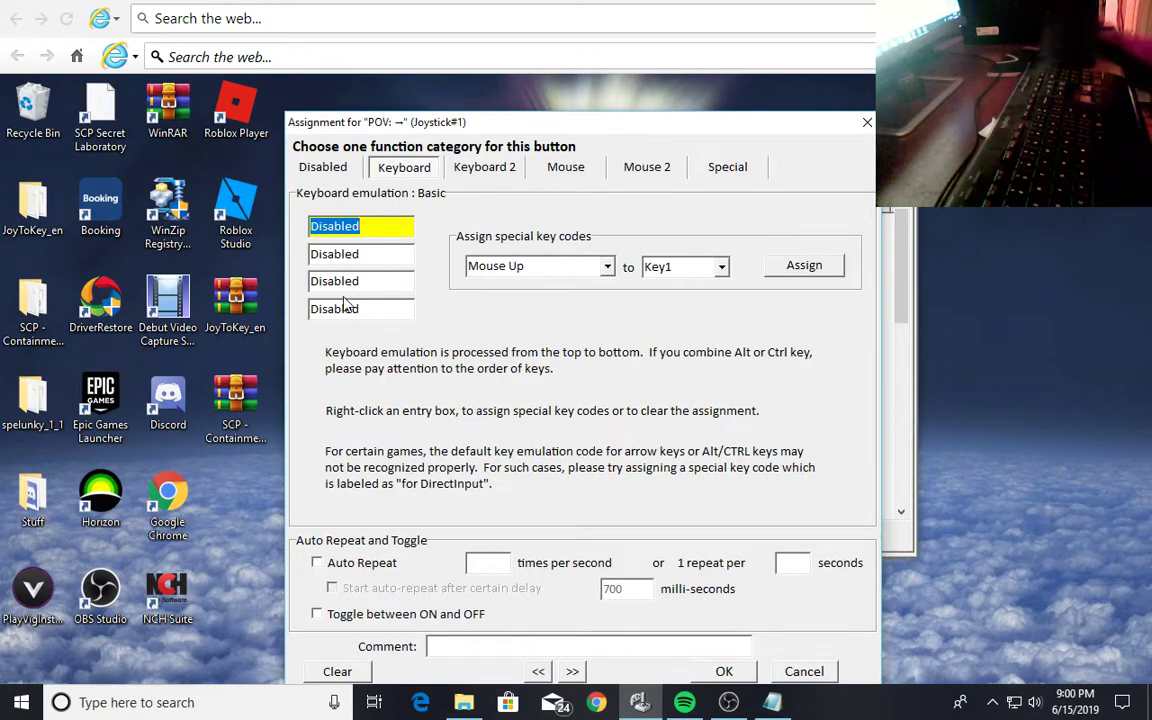
pyautogui.press('5')
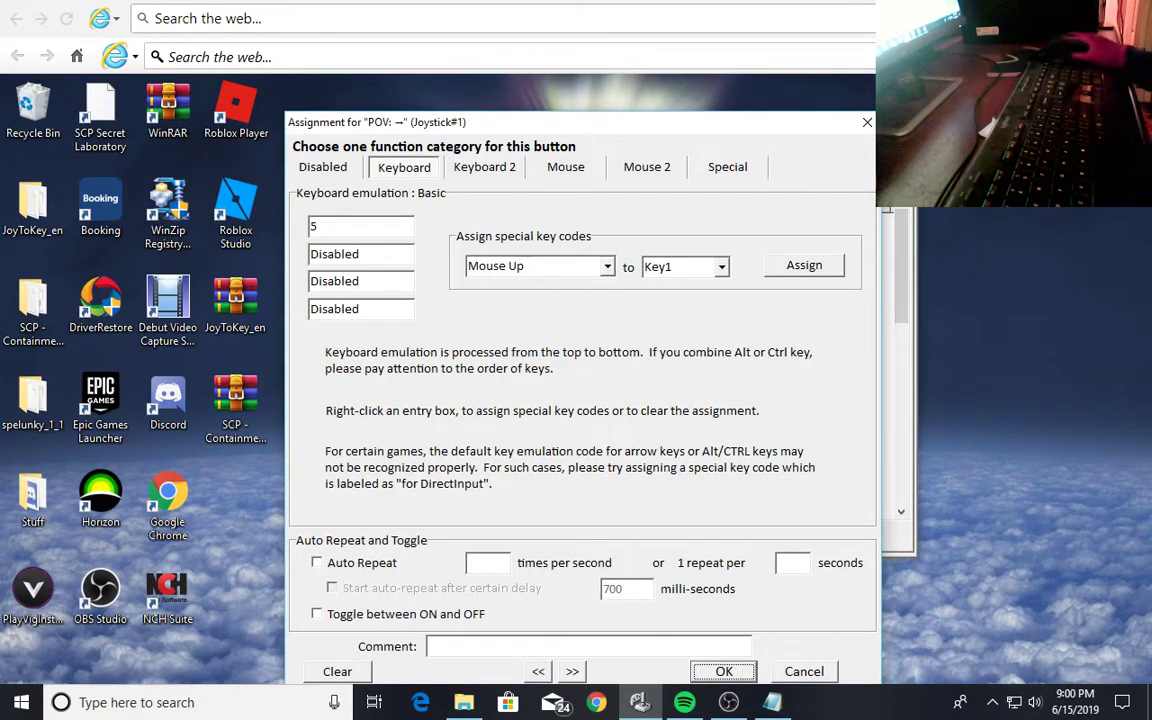
pyautogui.click(724, 671)
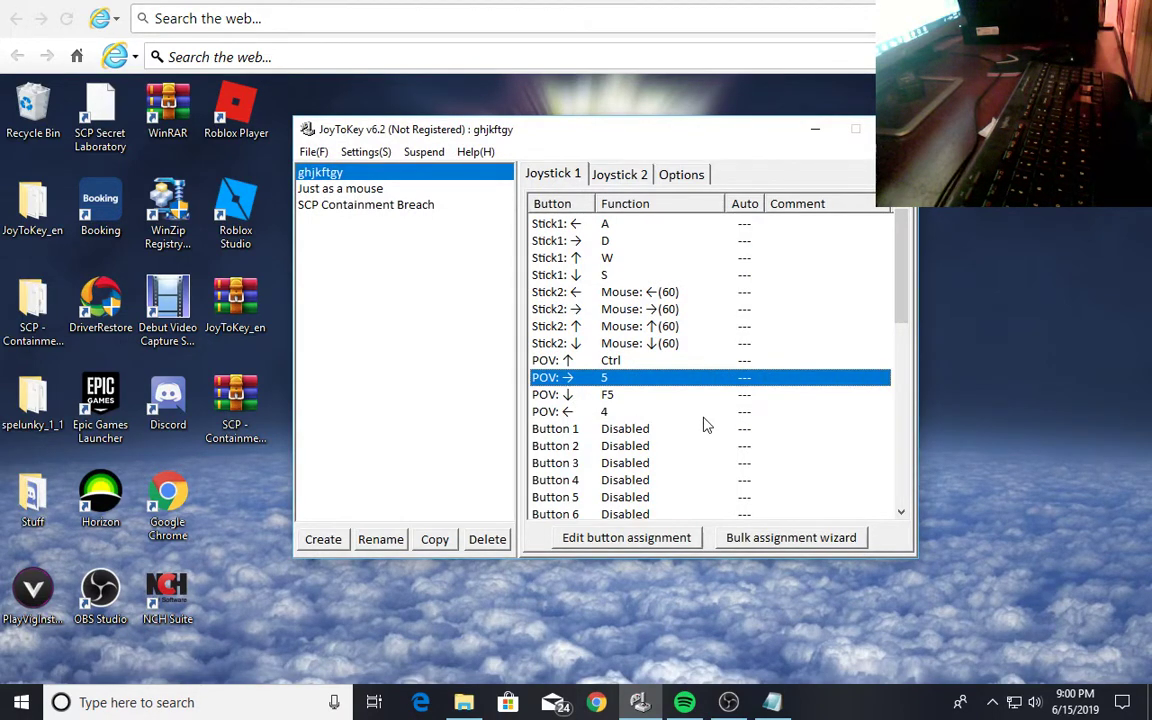
# - Scroll through the ghjkftgy profile's assignments to review the Stick1, Stick2 and POV mappings
pyautogui.scroll(-9, 805, 347)
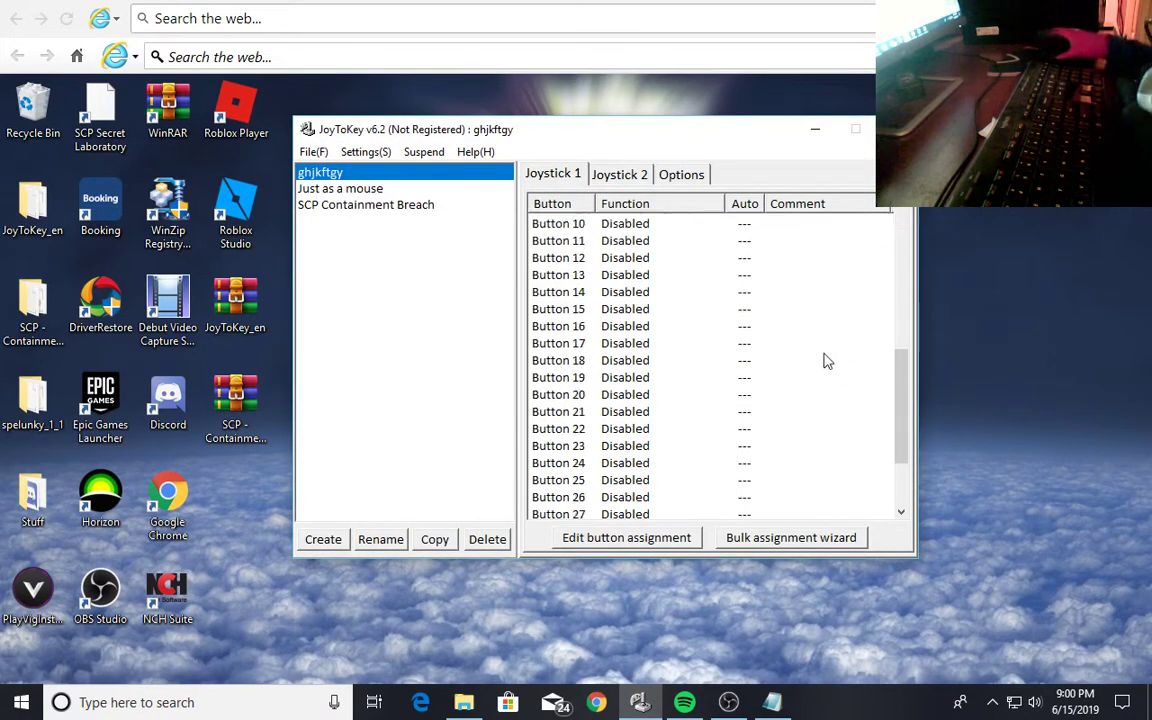
pyautogui.scroll(9, 686, 357)
pyautogui.scroll(-3, 680, 360)
pyautogui.scroll(3, 690, 360)
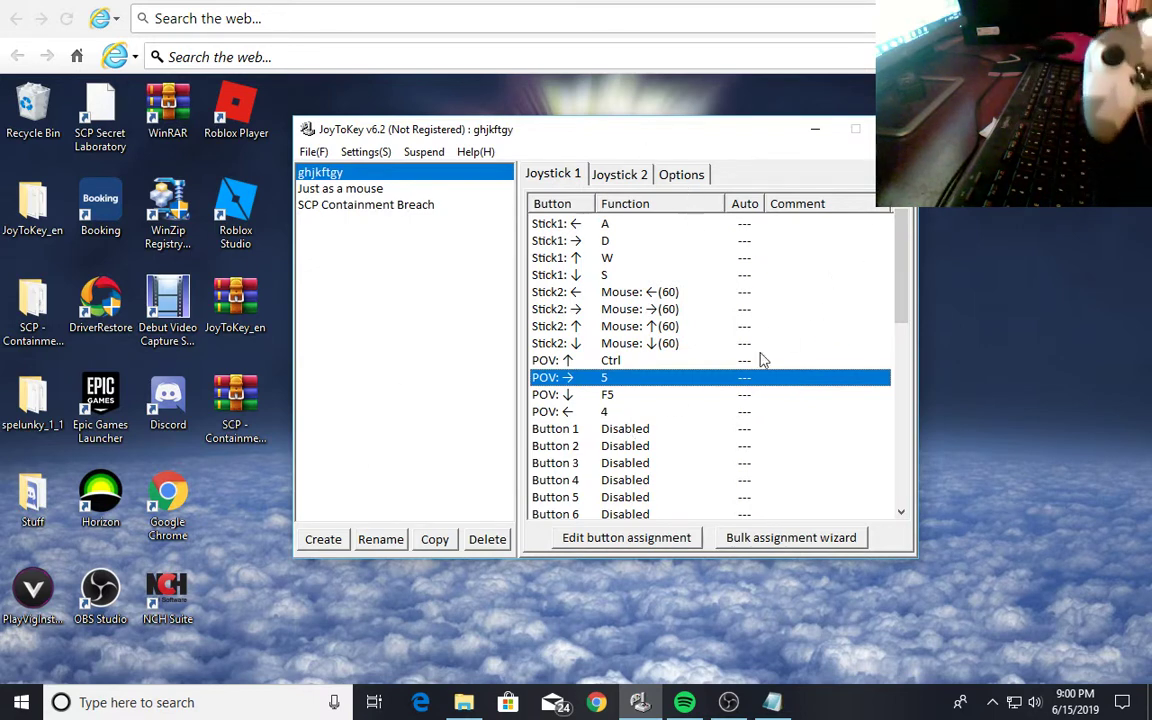
pyautogui.scroll(-1, 694, 395)
pyautogui.scroll(1, 569, 374)
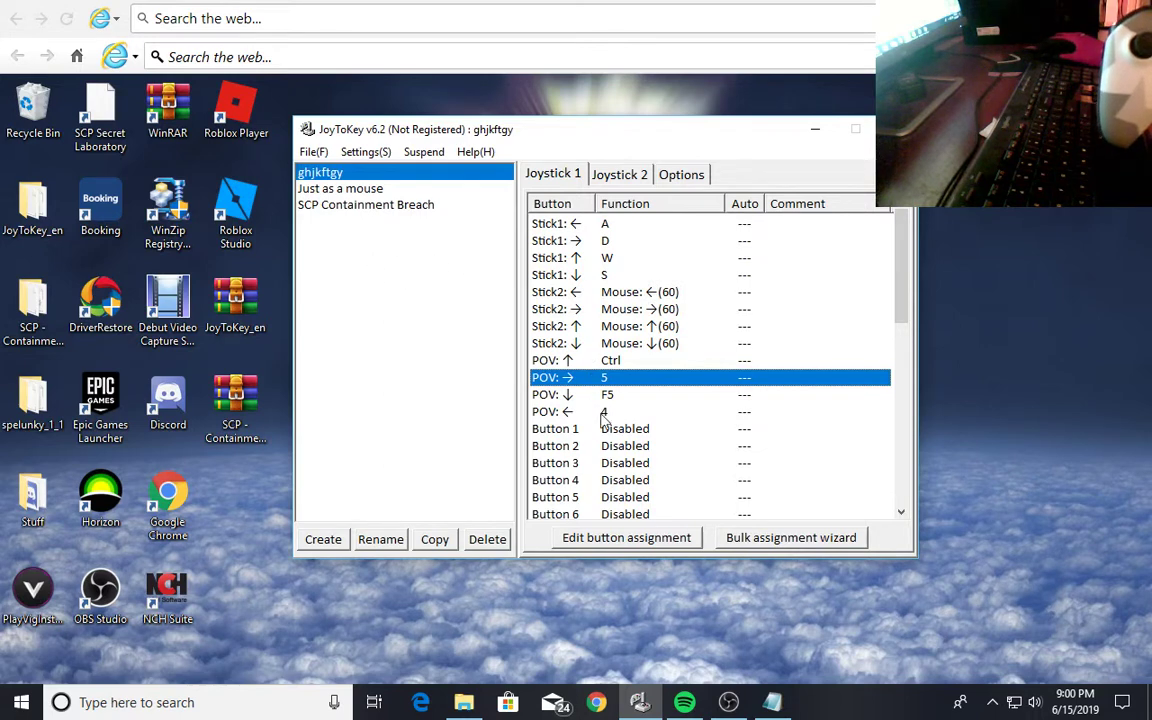
# - Review the SCP Containment Breach profile's mappings and leave it selected
pyautogui.click(420, 204)
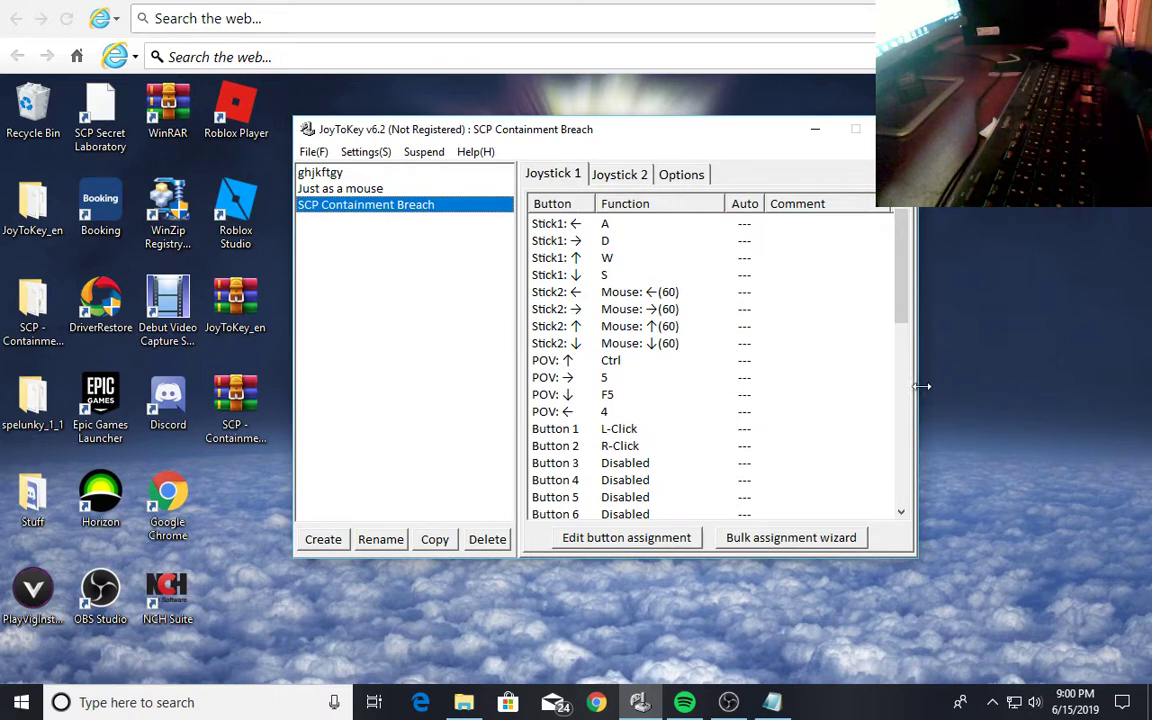
pyautogui.scroll(-2, 895, 382)
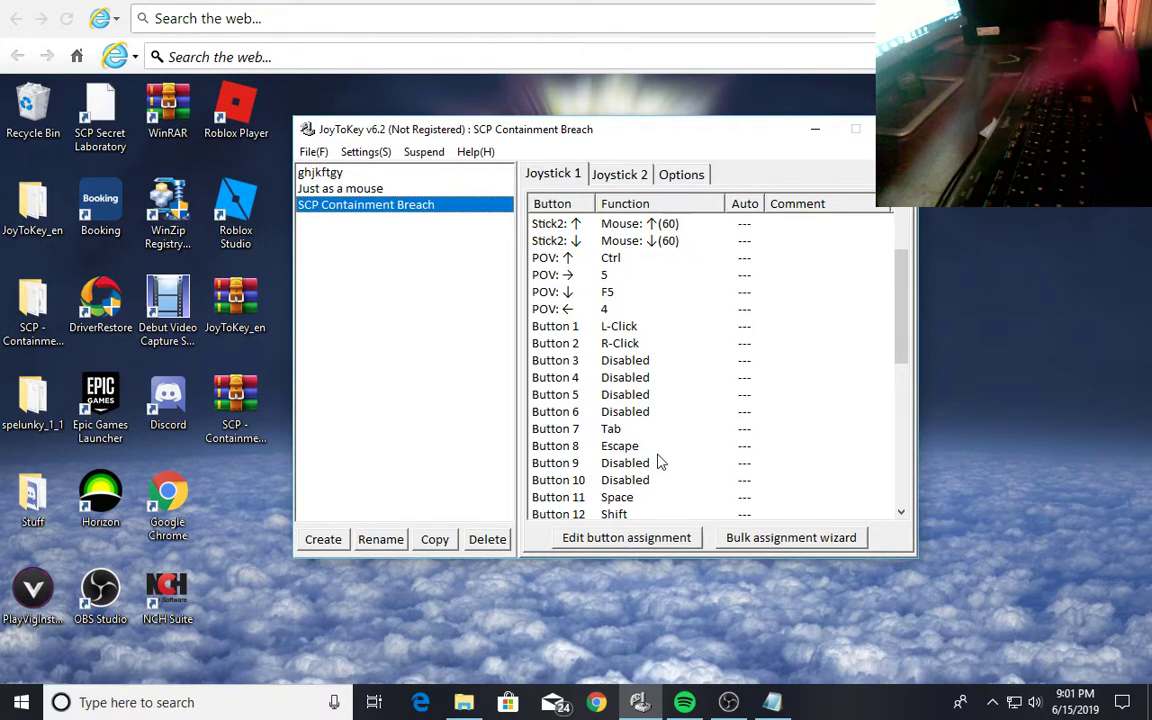
pyautogui.scroll(-1, 685, 447)
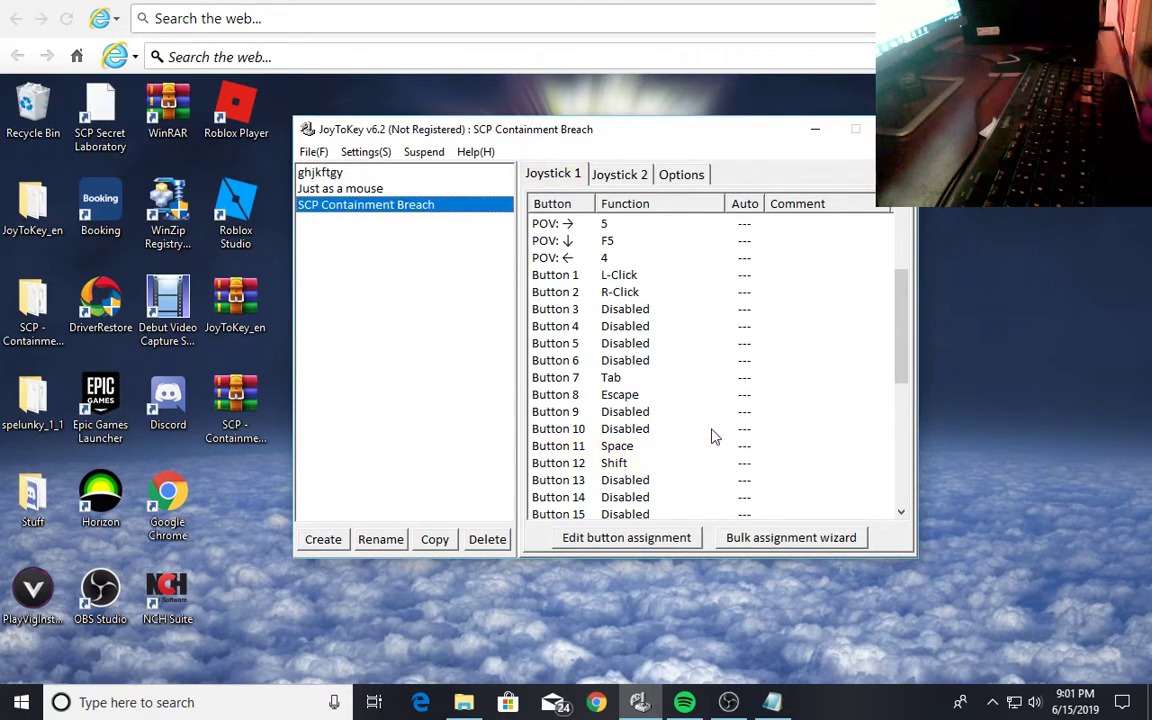
pyautogui.scroll(-6, 770, 390)
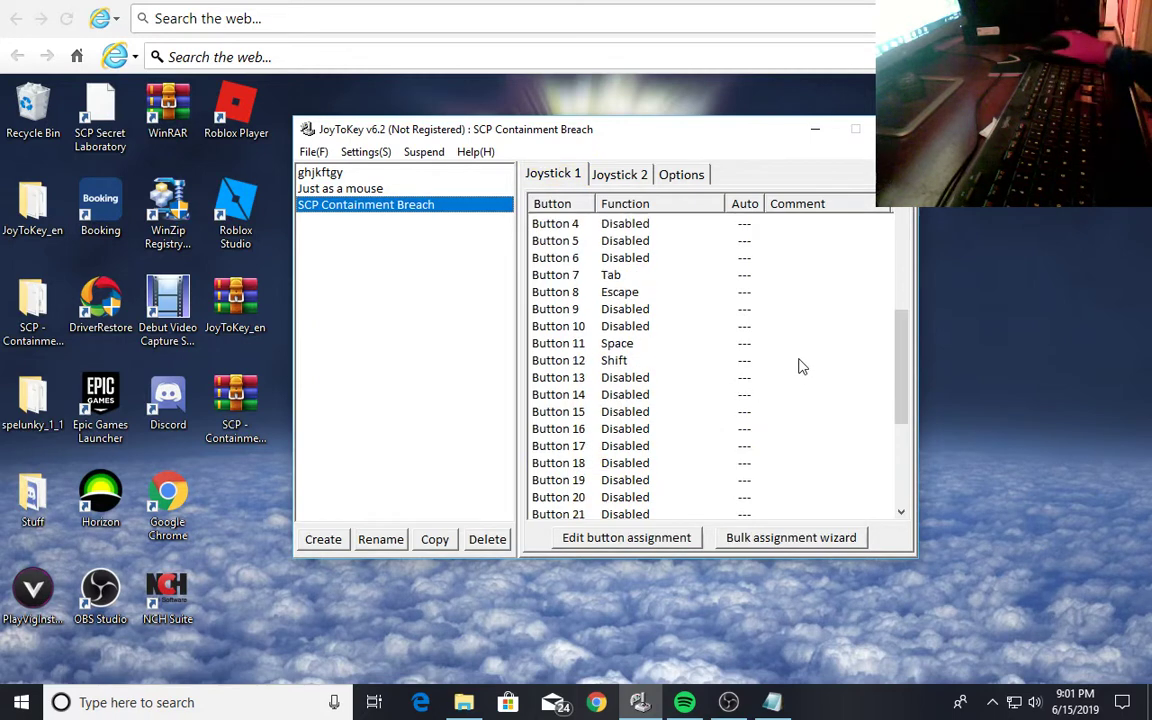
pyautogui.scroll(9, 770, 410)
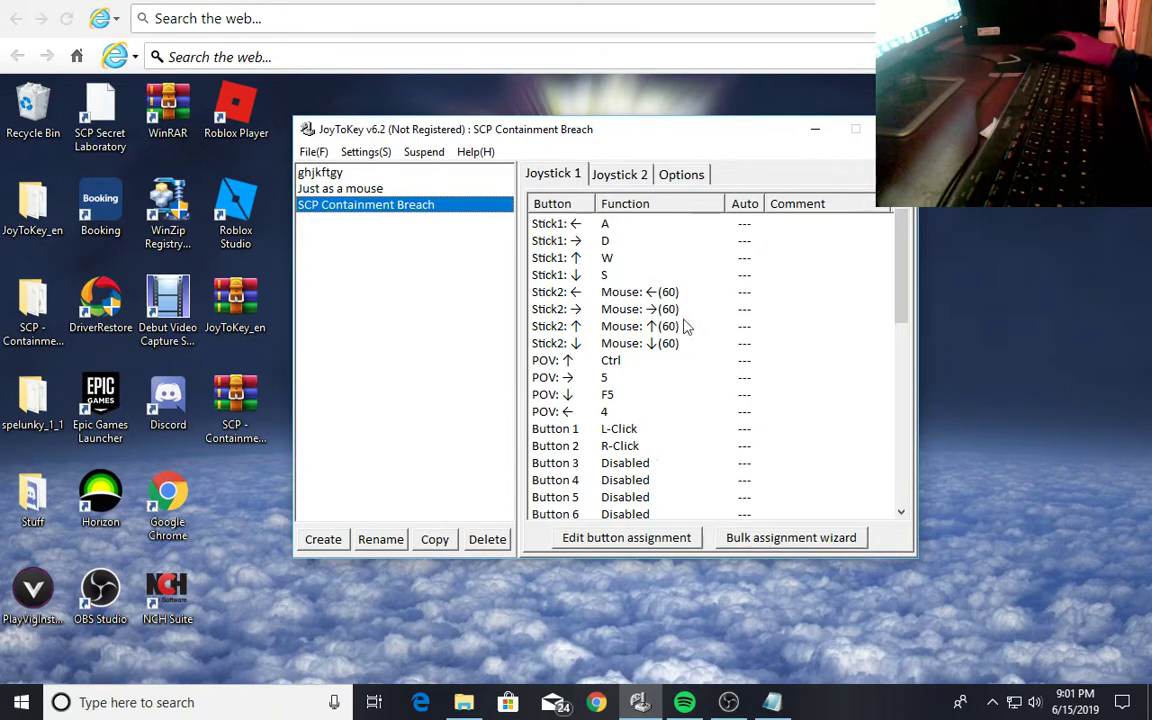
pyautogui.moveTo(687, 150)
pyautogui.mouseDown()
pyautogui.moveTo(667, 156)
pyautogui.moveTo(694, 144)
pyautogui.mouseUp()
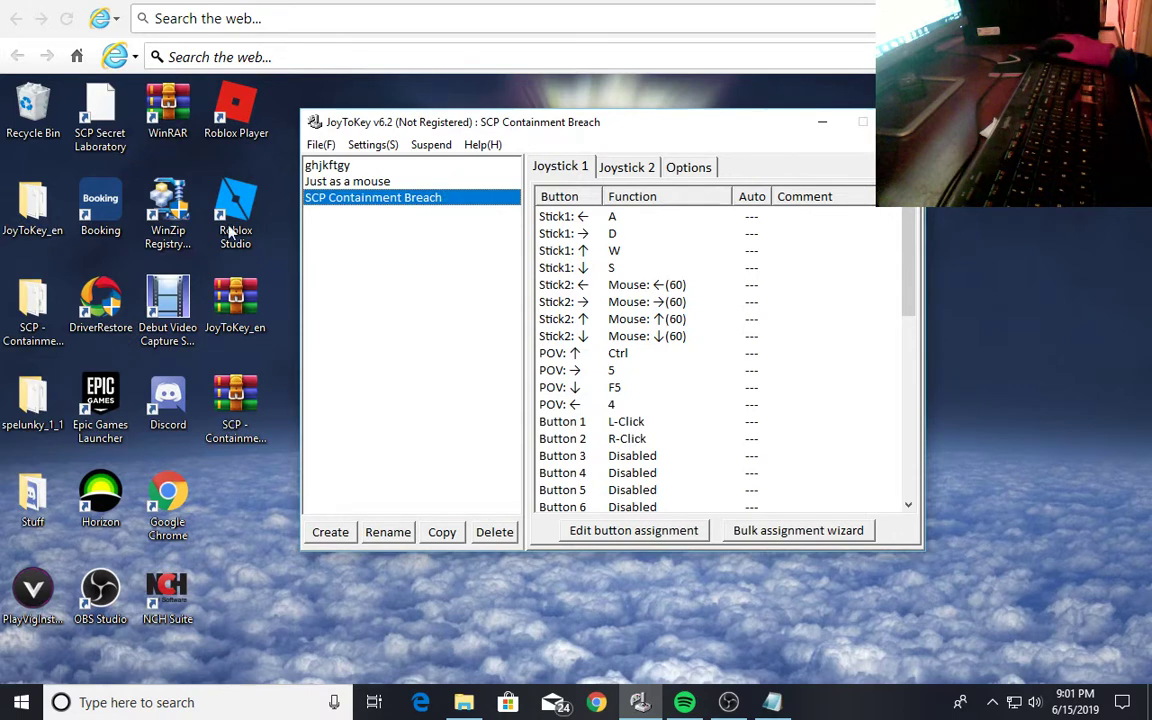
pyautogui.click(475, 180)
pyautogui.click(440, 166)
pyautogui.click(422, 203)
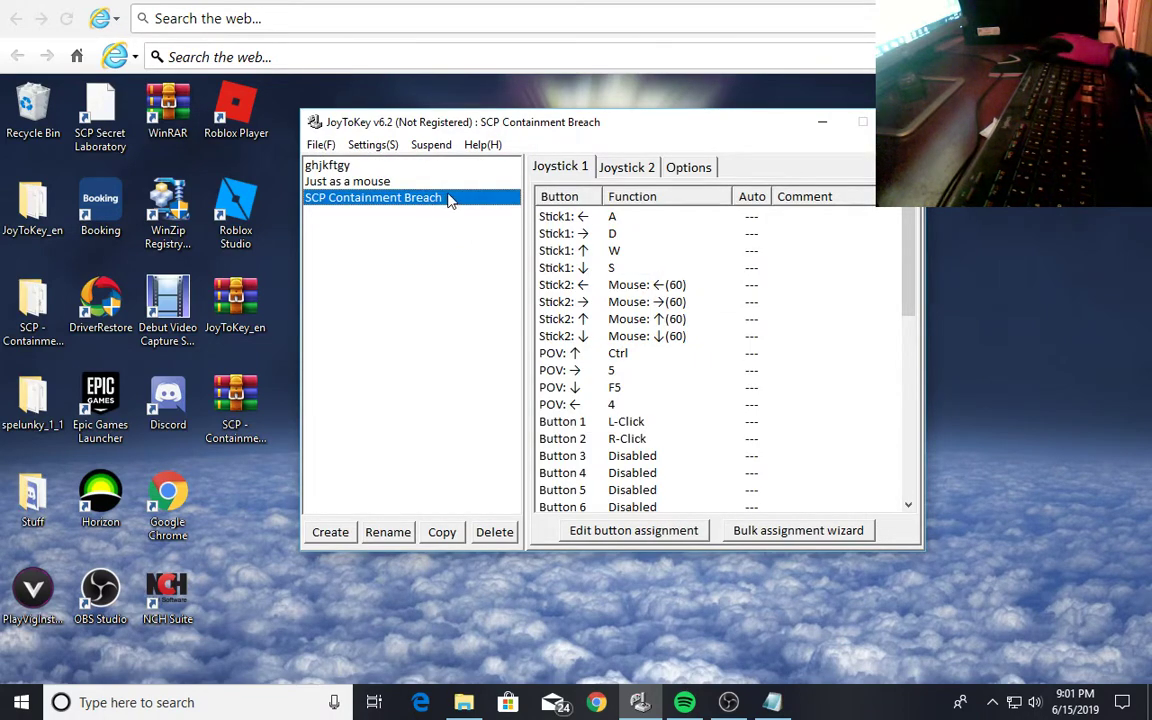
# - Minimize JoyToKey and launch the game from Downloads > SCP - Containment Breach v1.3.11
pyautogui.click(820, 128)
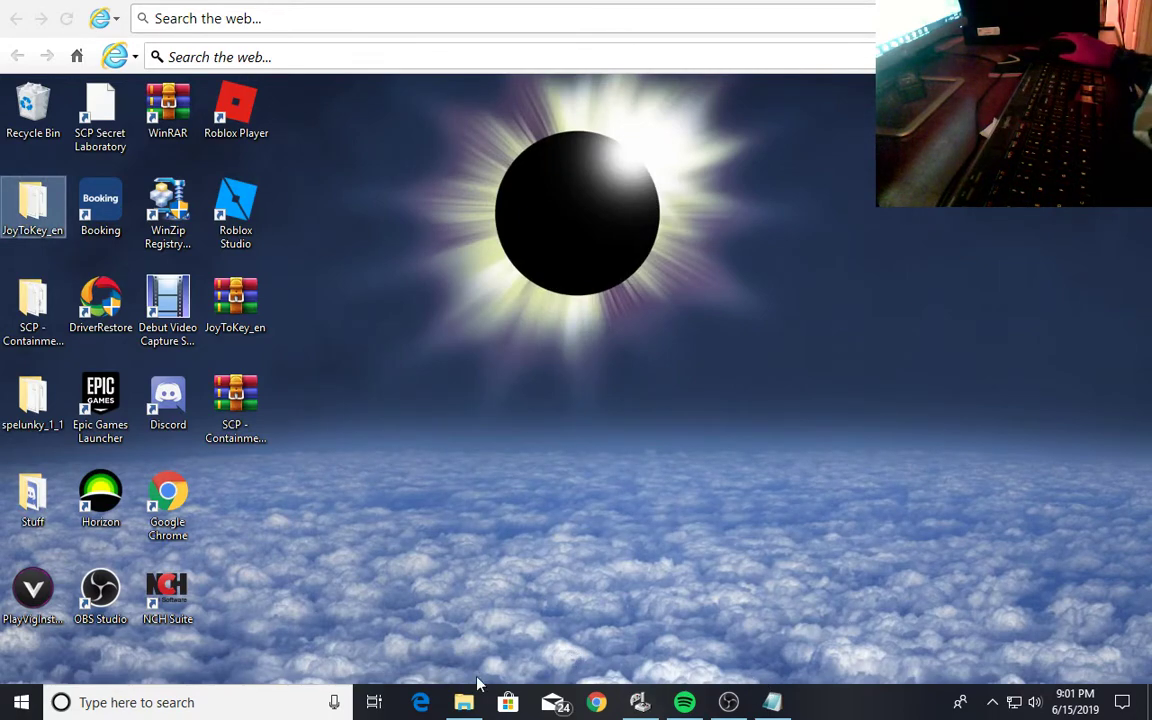
pyautogui.click(463, 700)
pyautogui.click(81, 249)
pyautogui.doubleClick(275, 237)
pyautogui.scroll(-1, 335, 340)
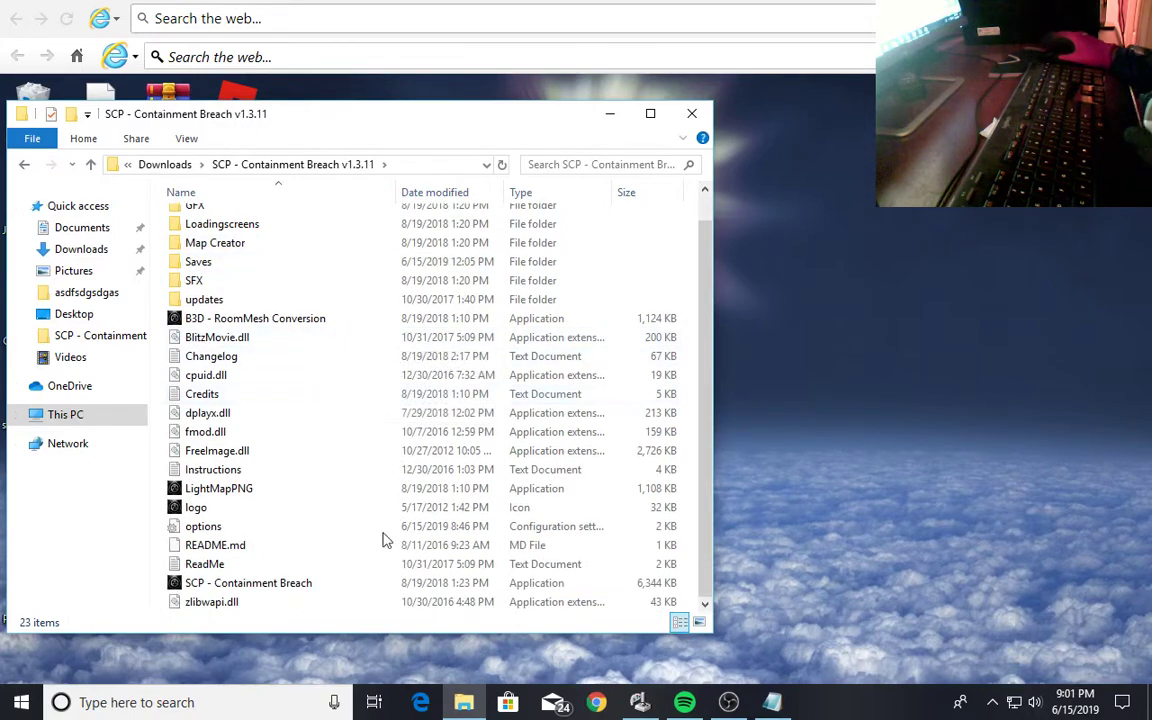
pyautogui.doubleClick(300, 584)
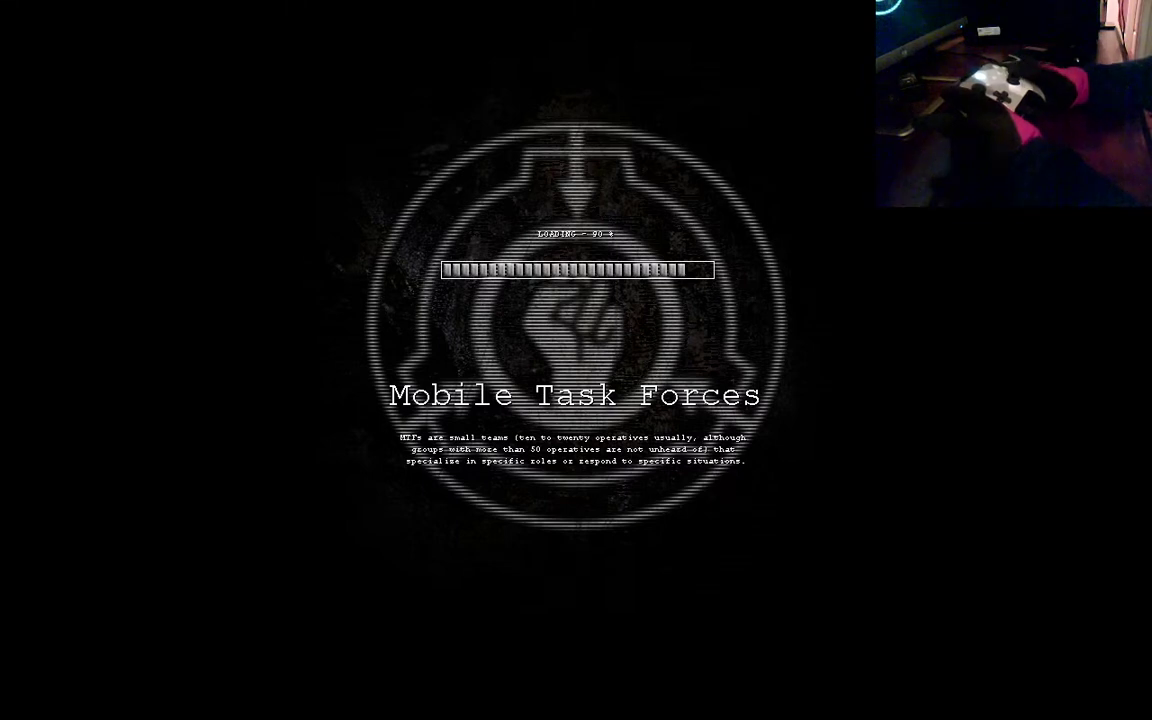
# - Turn the music volume all the way down in Options > Audio
pyautogui.press('Return')
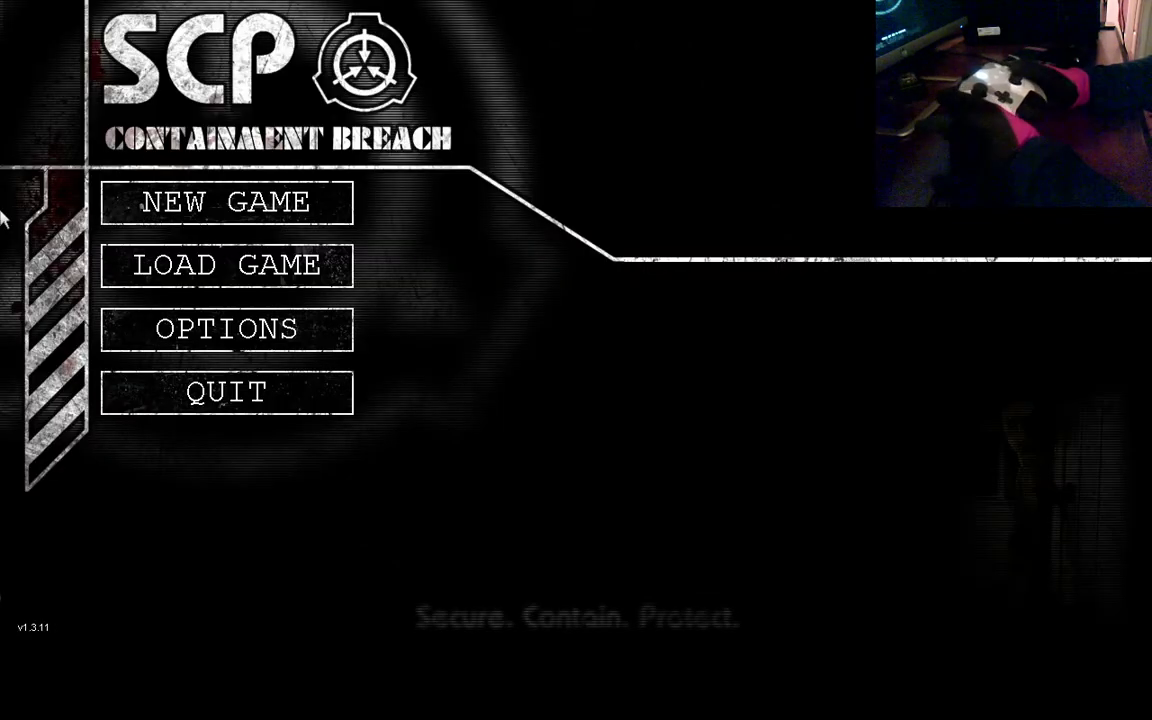
pyautogui.click(215, 316)
pyautogui.click(258, 257)
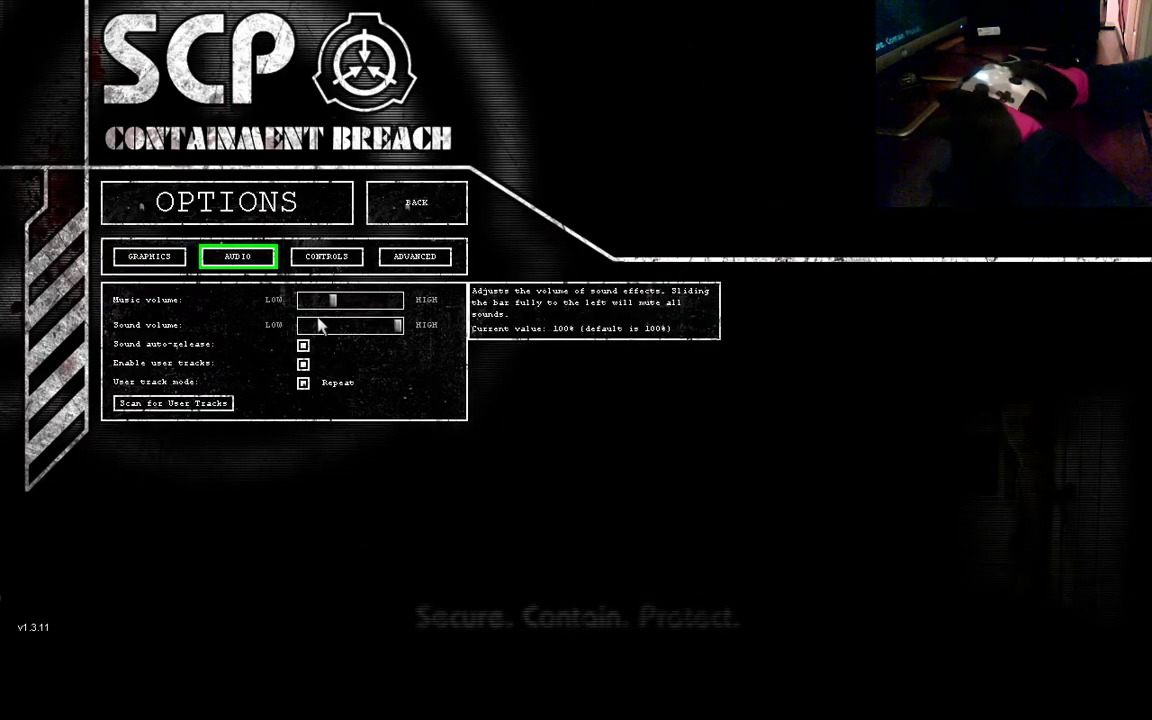
pyautogui.moveTo(329, 301); pyautogui.dragTo(273, 305)
# - Return to the main menu and start a new game
pyautogui.click(432, 200)
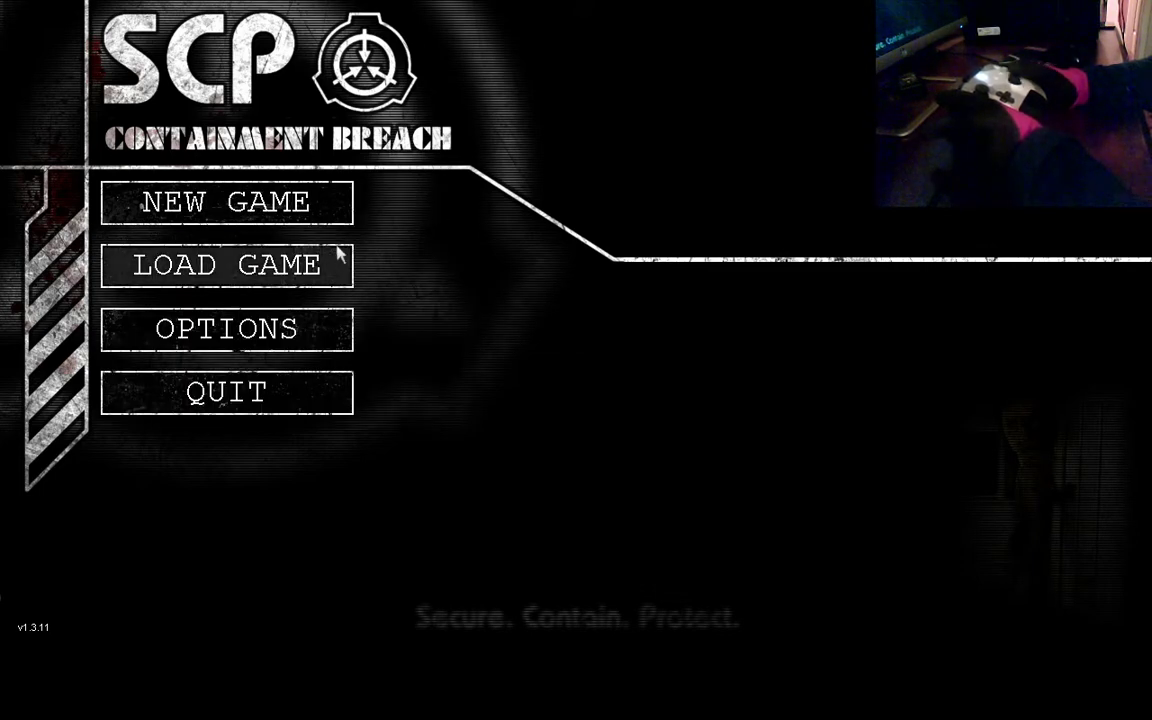
pyautogui.click(300, 201)
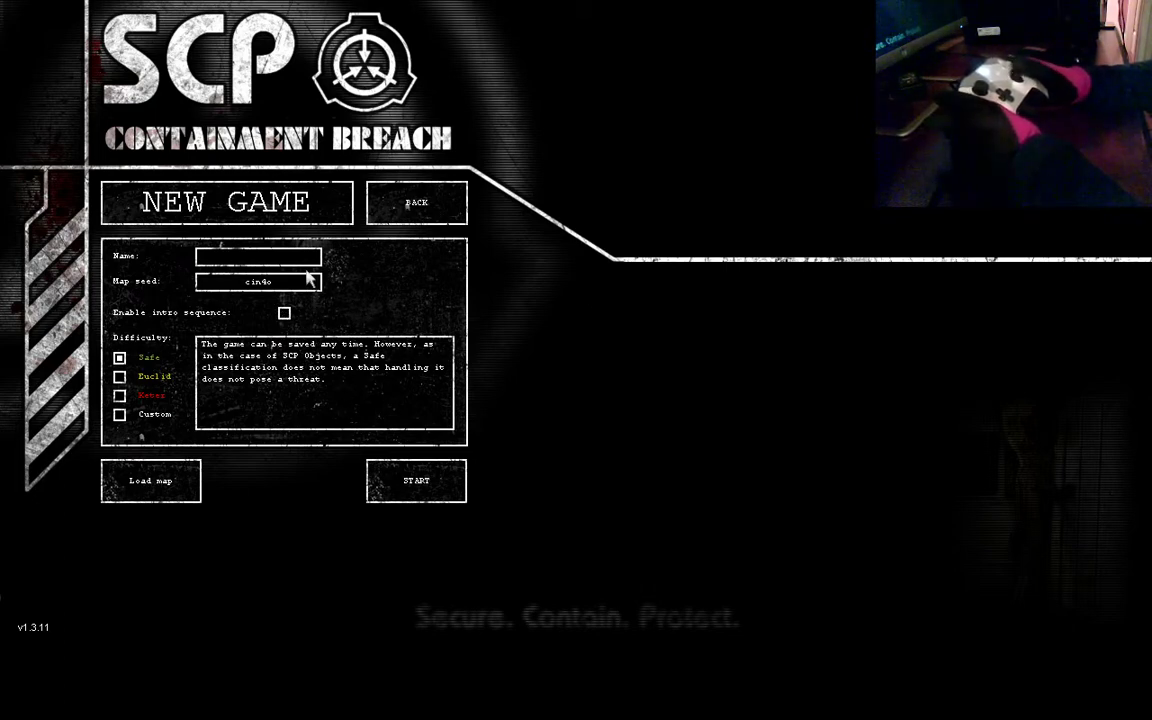
pyautogui.click(432, 478)
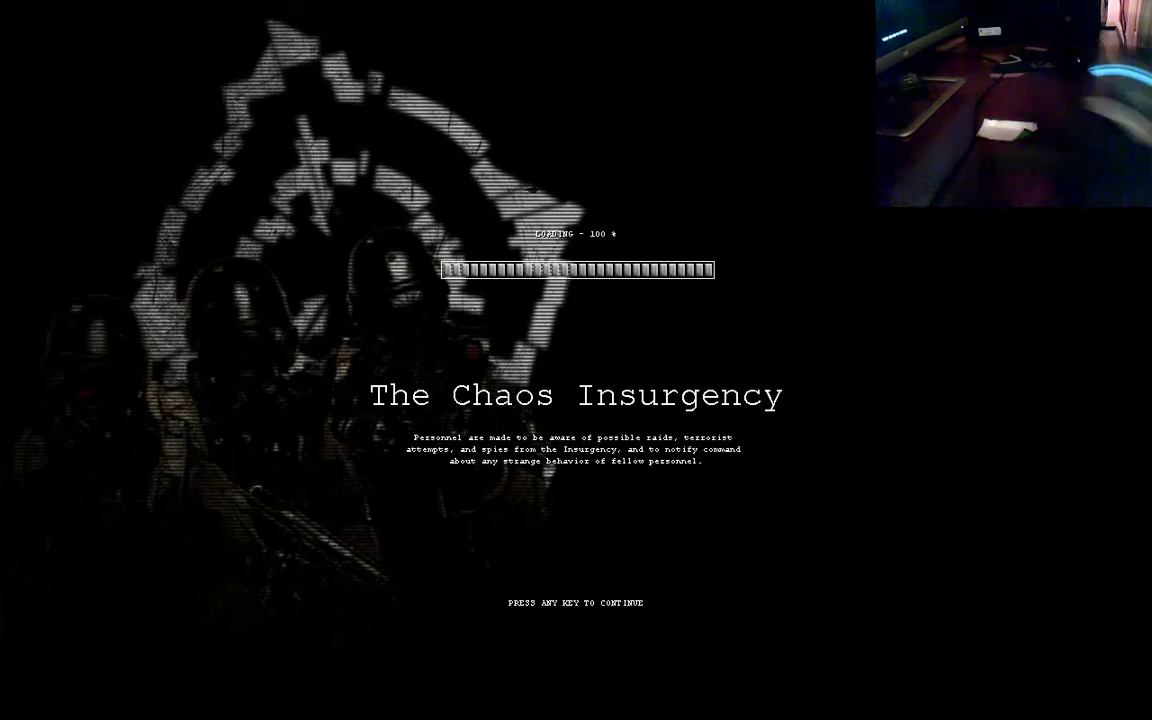
# - Continue past the 100% loading screen into the starting room
pyautogui.click(579, 329)
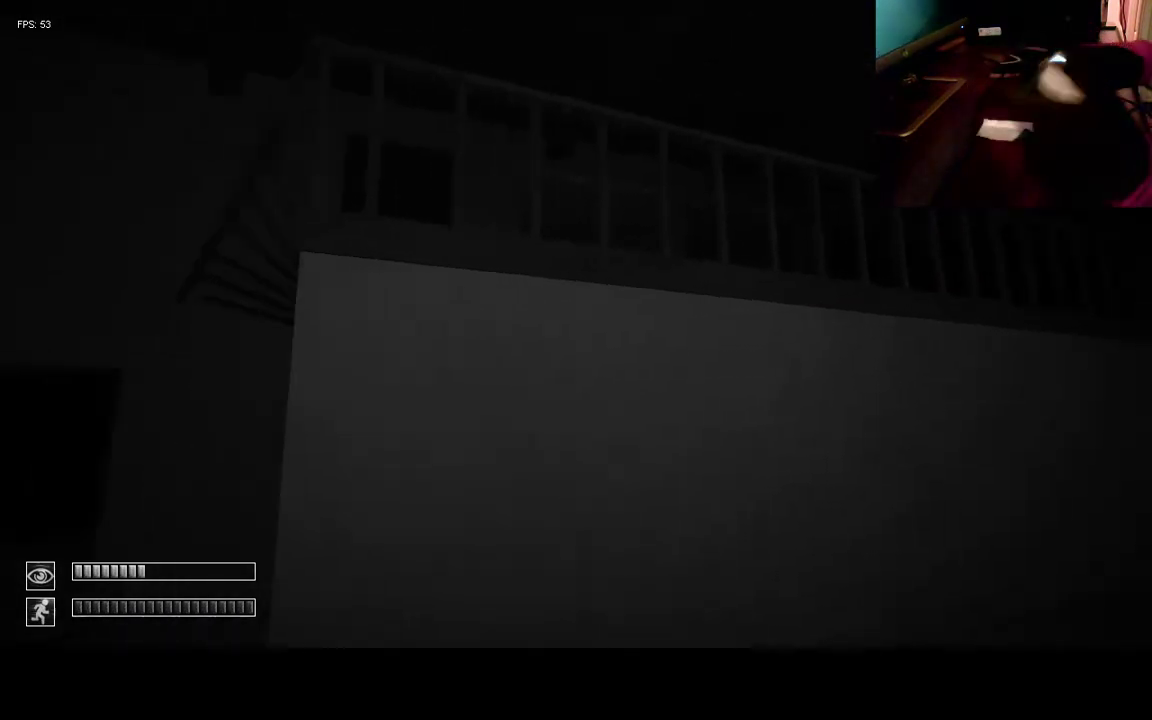
# - Pause and check the audio volume settings, then resume play
pyautogui.press('Escape')
pyautogui.click(612, 421)
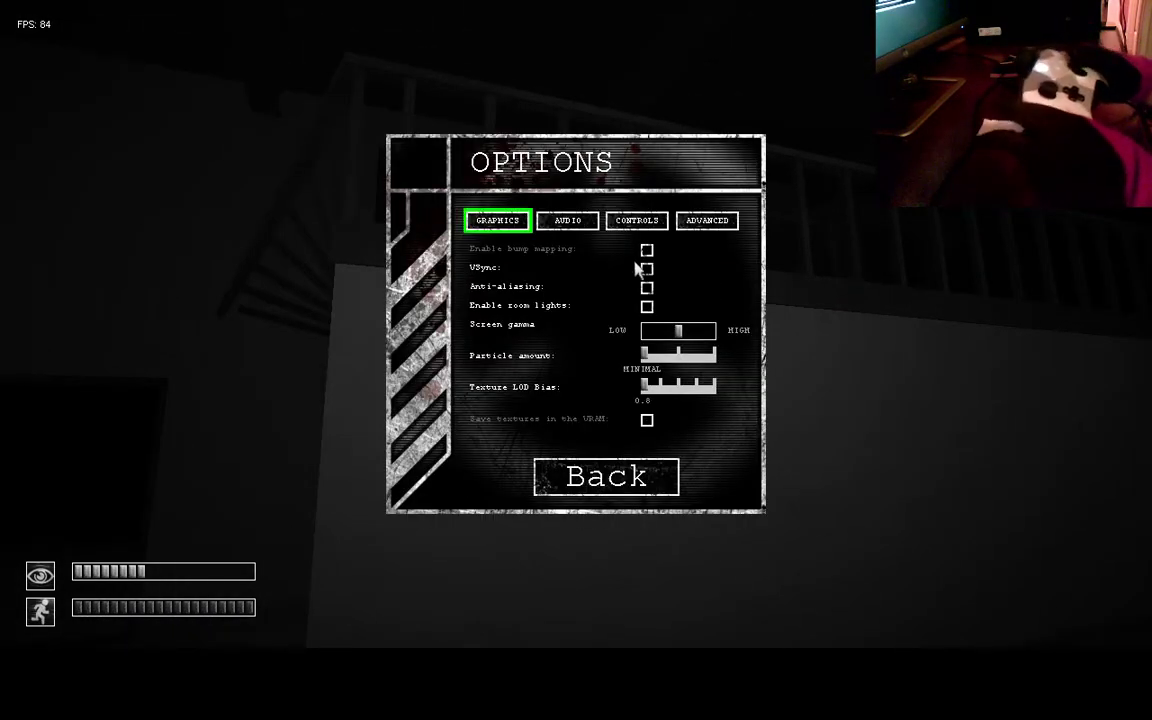
pyautogui.click(567, 220)
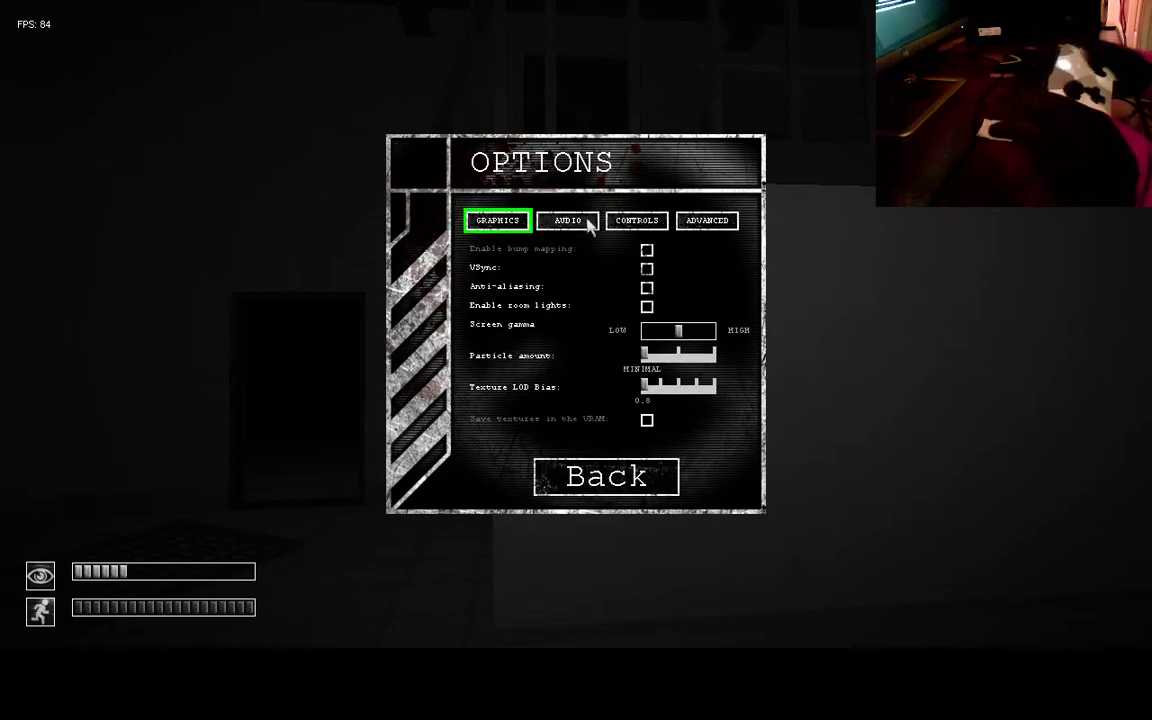
pyautogui.click(583, 226)
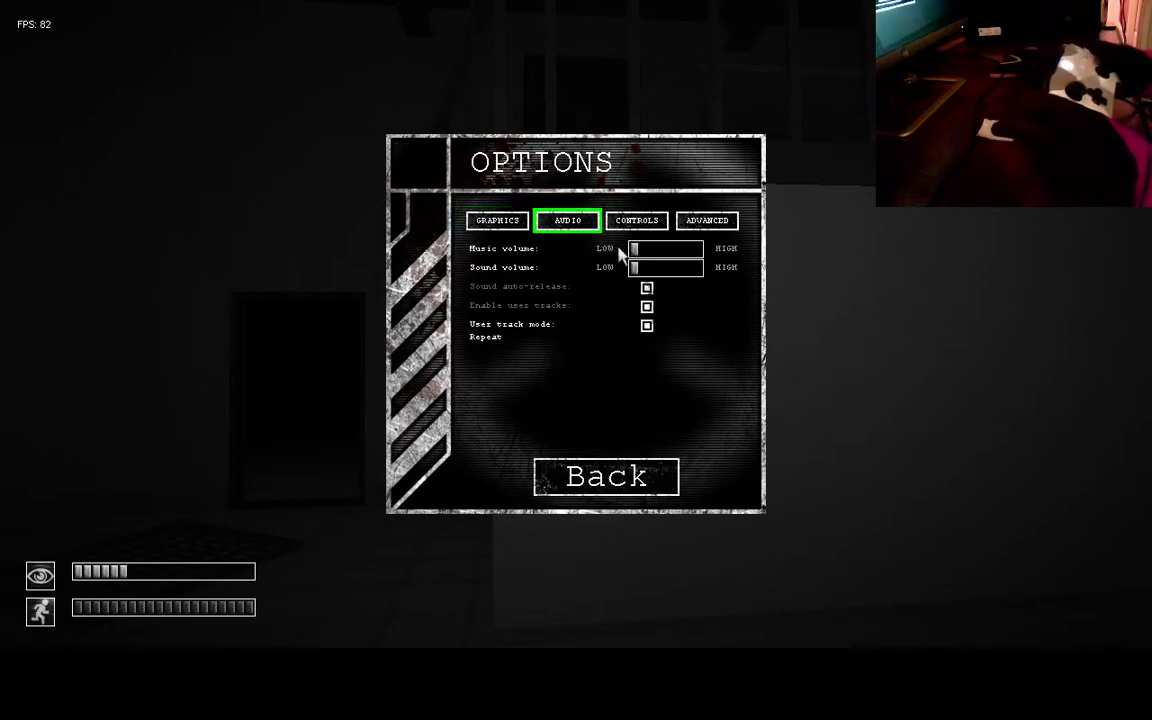
pyautogui.click(648, 476)
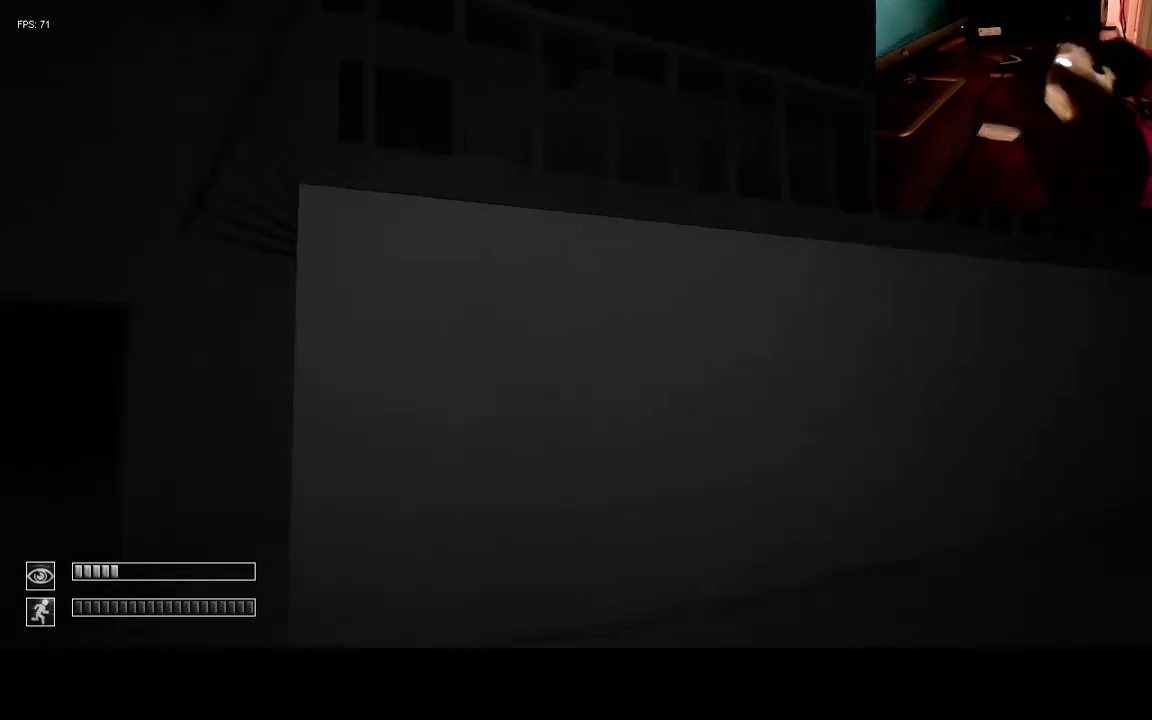
# - Walk toward the doorway and save progress with F5
pyautogui.press('w')
pyautogui.press('w')
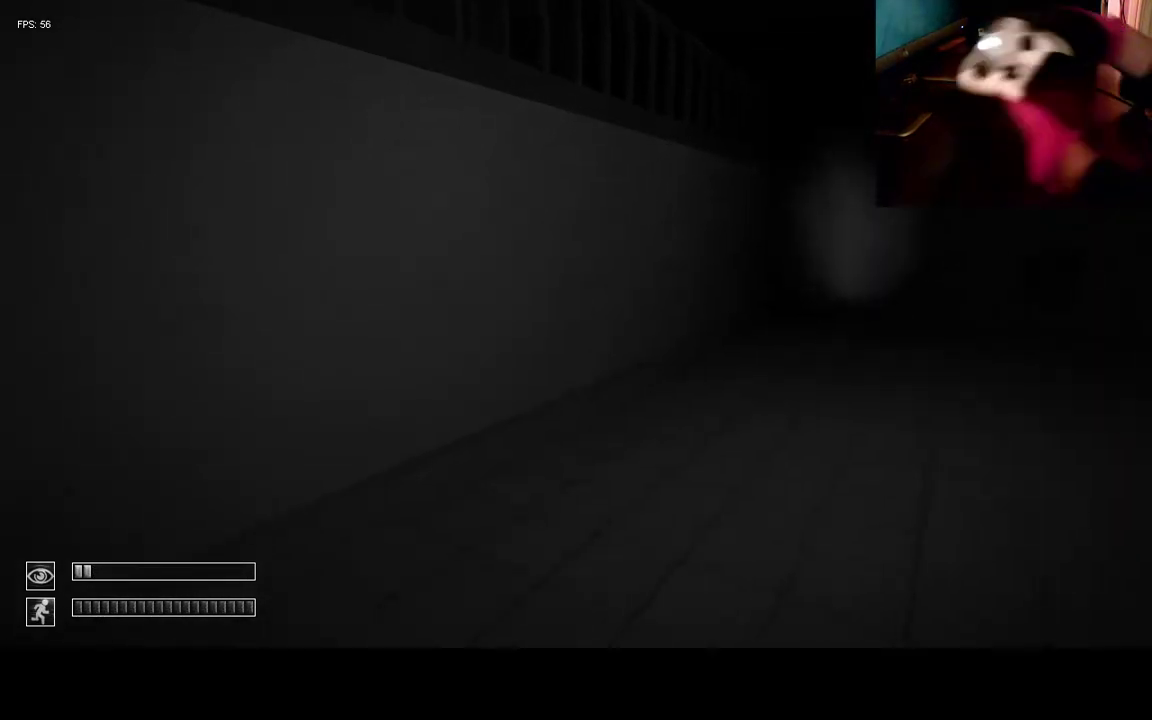
pyautogui.press('w')
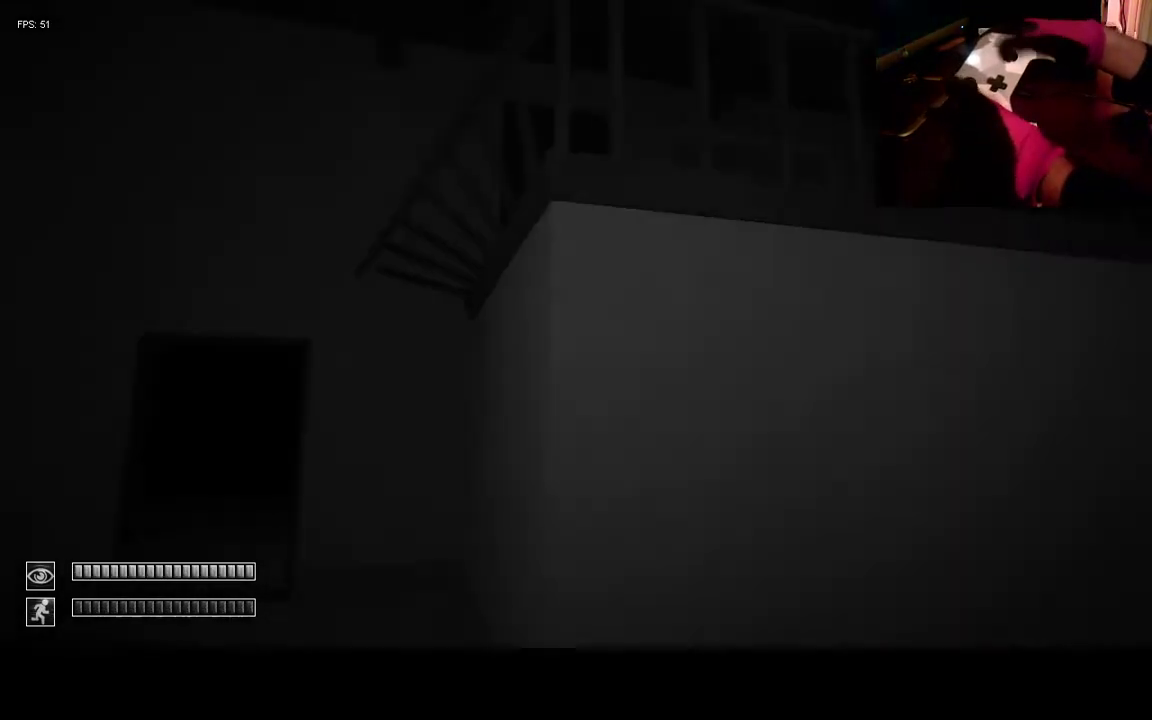
pyautogui.press('w')
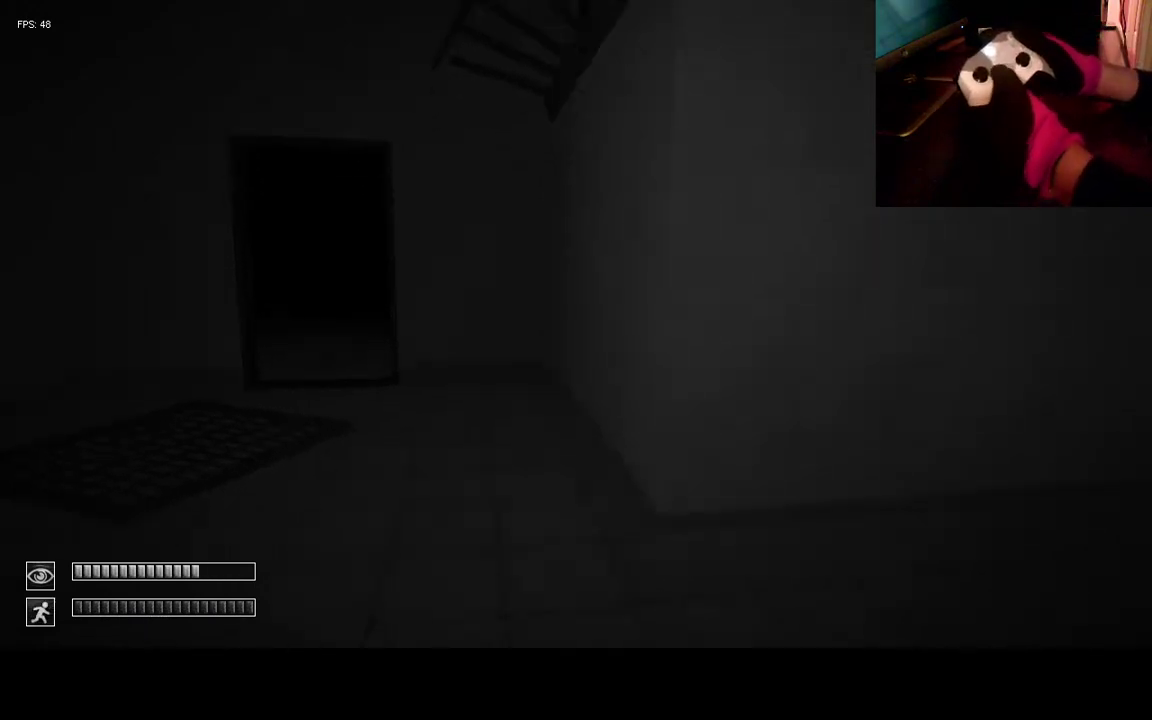
pyautogui.press('F5')
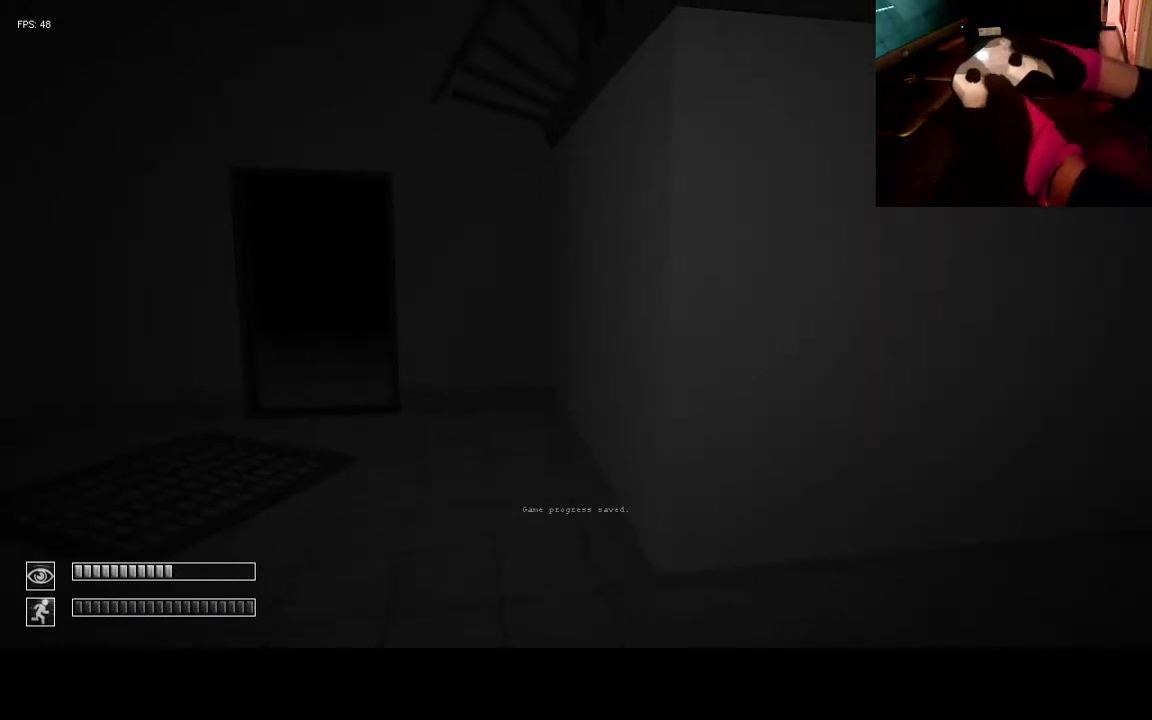
pyautogui.press('a')
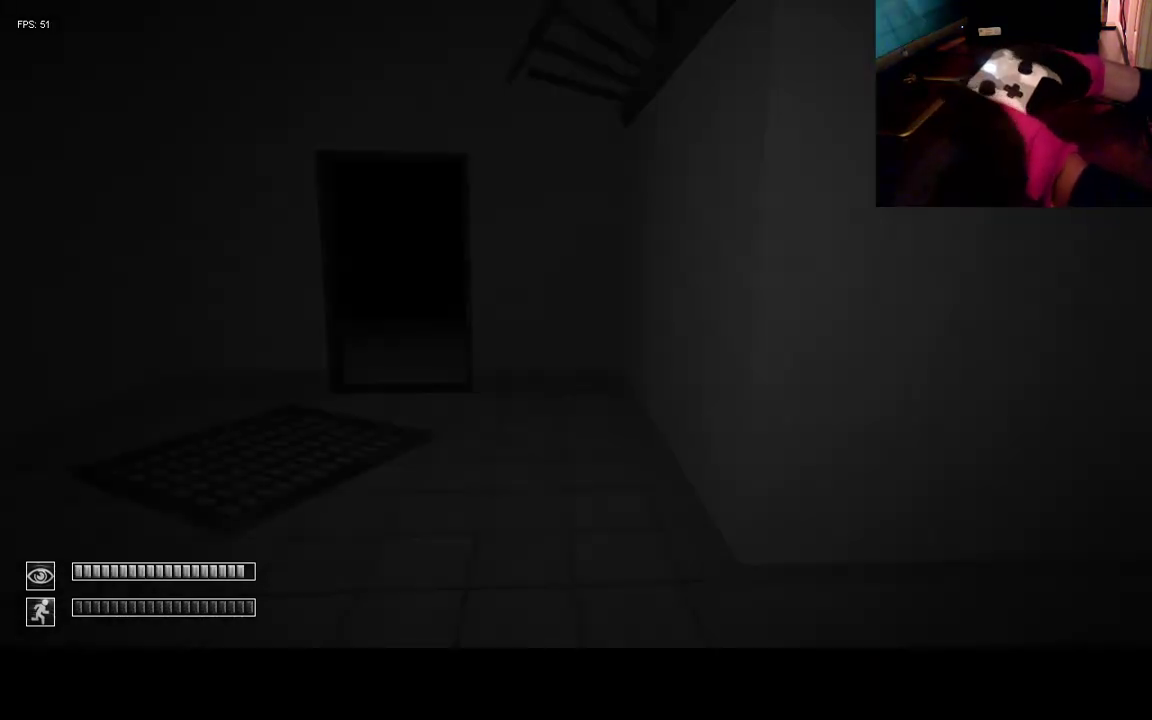
# - Read the Orientation Leaflet from the inventory and close it
pyautogui.press('Tab')
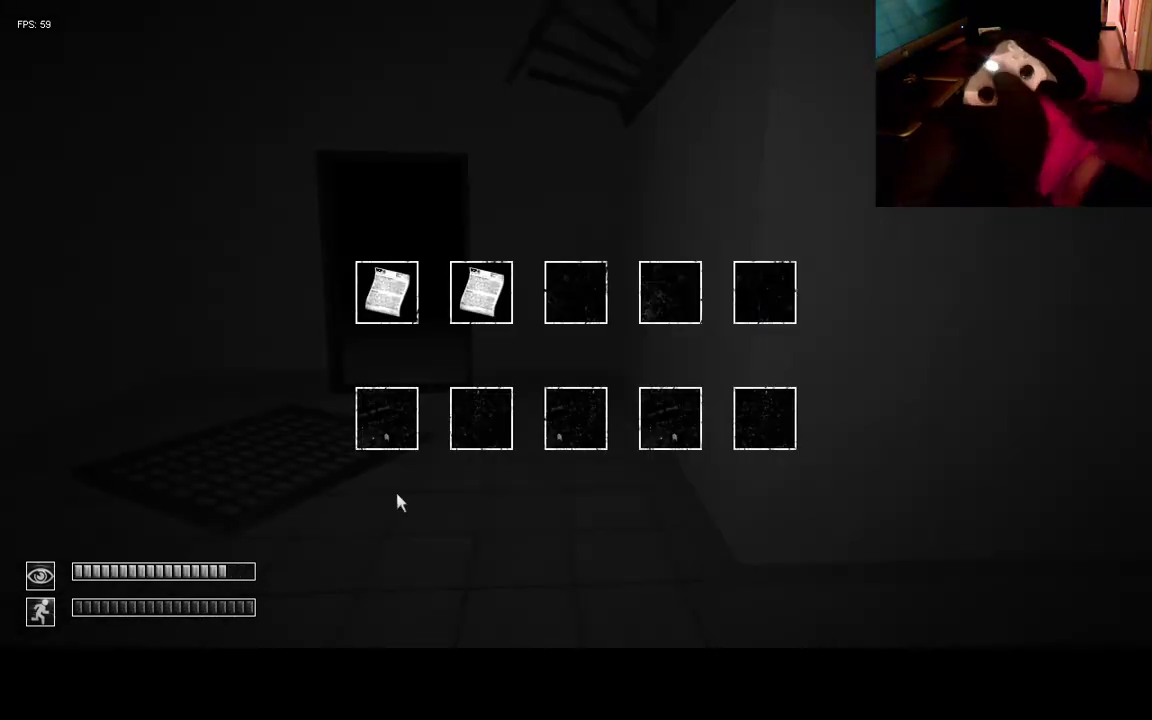
pyautogui.doubleClick(388, 318)
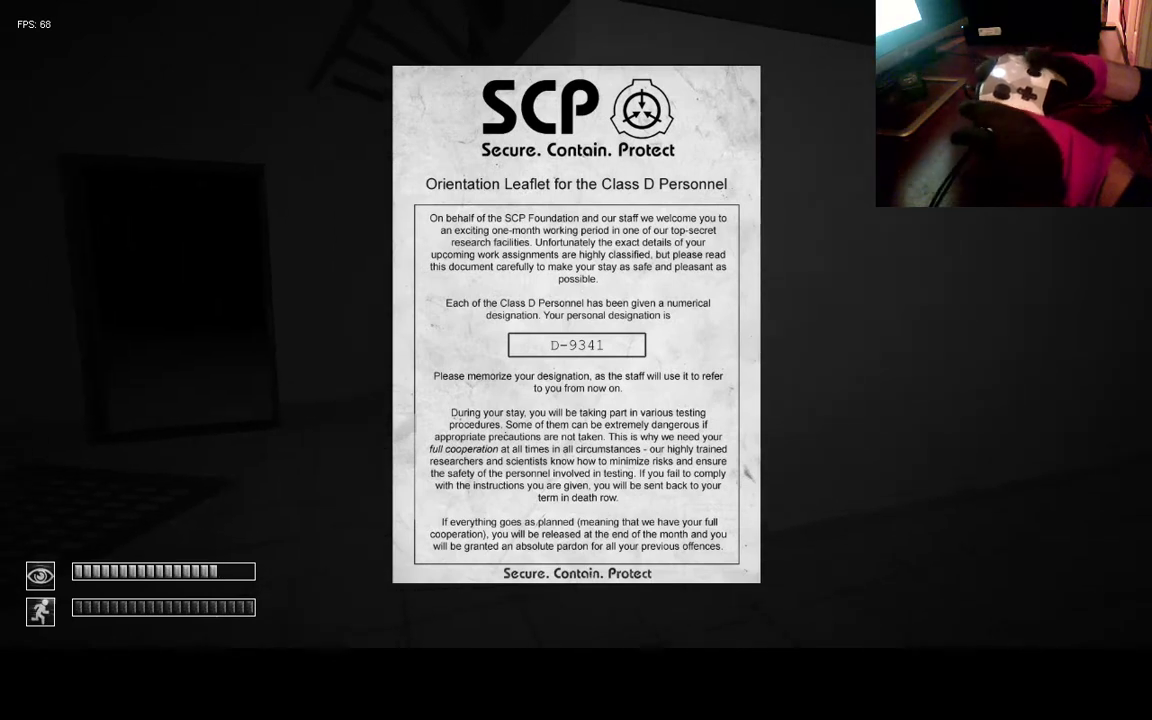
pyautogui.press('Tab')
pyautogui.press('Tab')
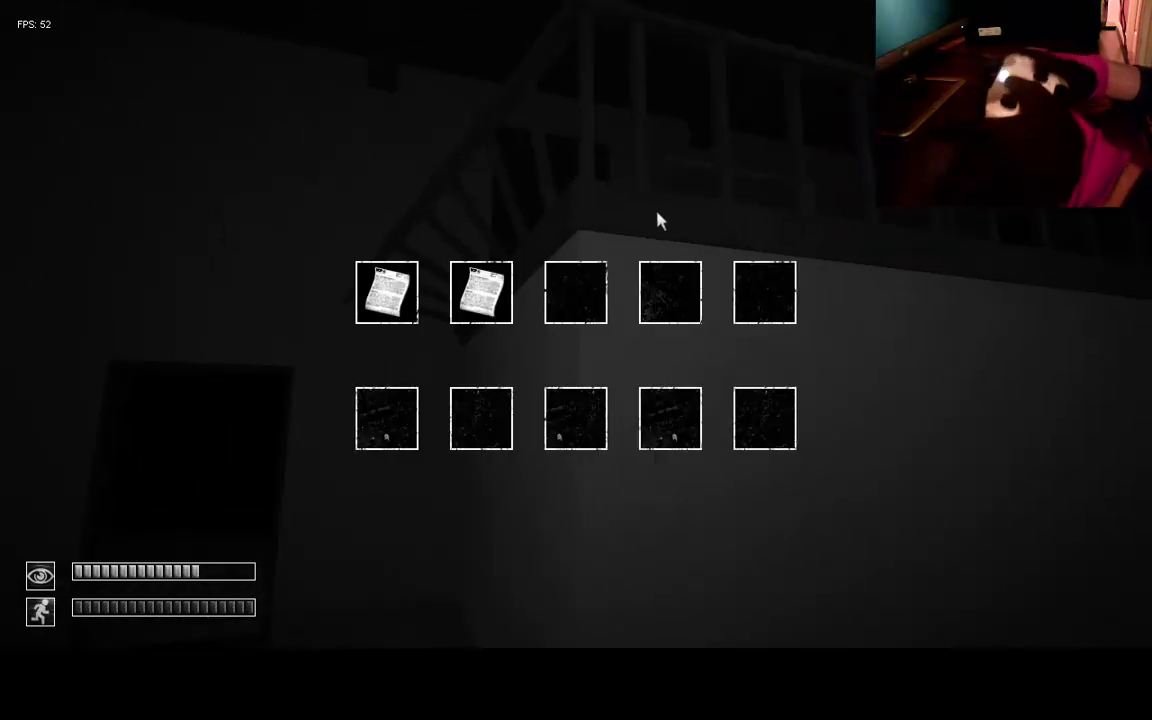